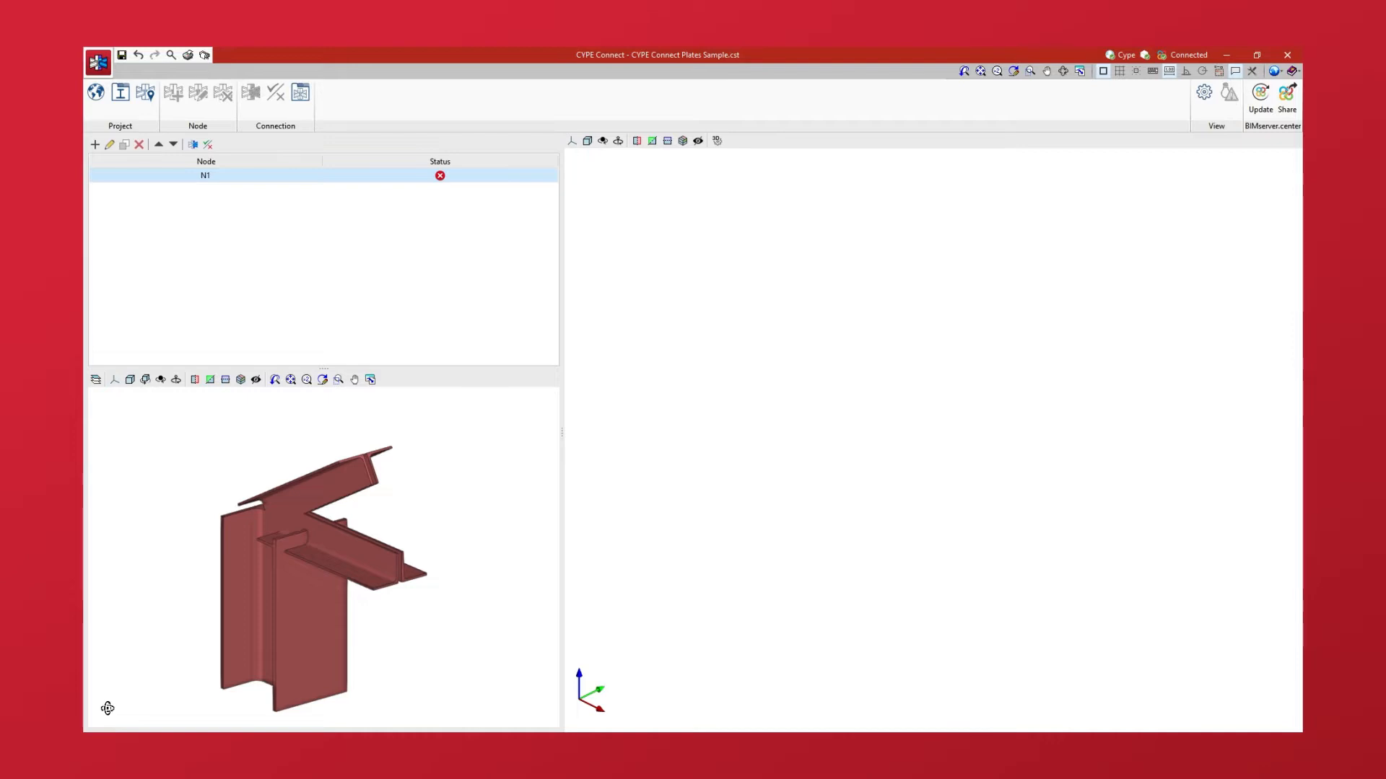
Step: Open node N1's connection for editing and activate PLANE1 and the adjustments of C1, L1 and L2
middle_drag(108, 708, 579, 698)
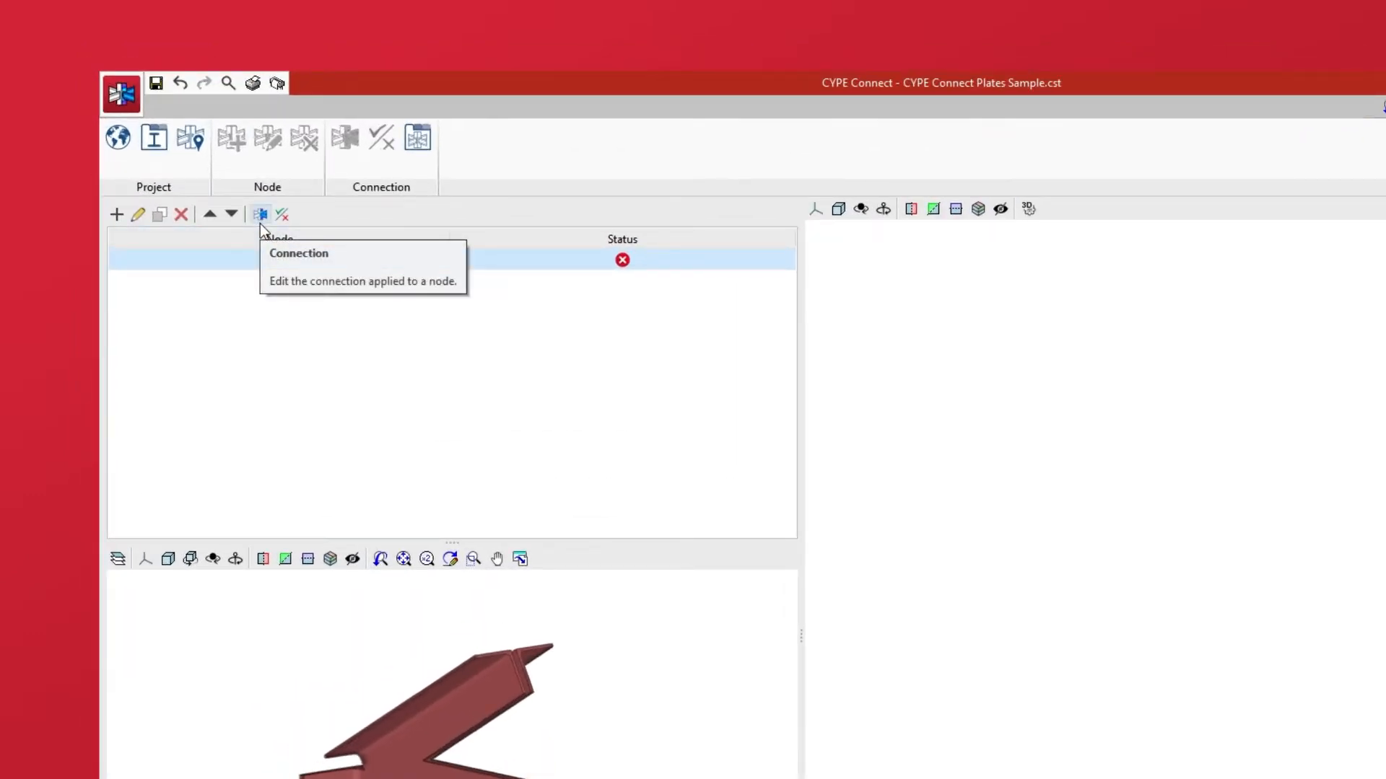
click(260, 223)
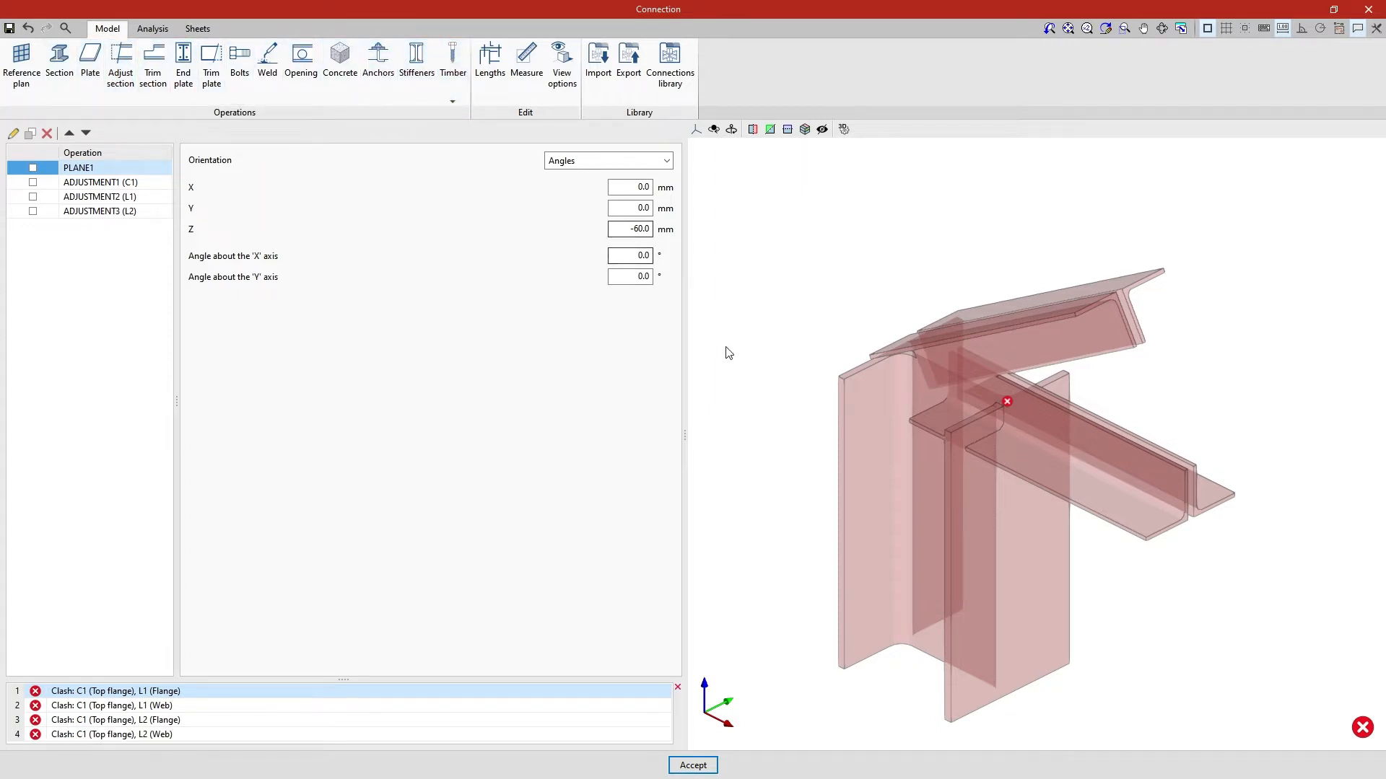
right_drag(726, 350, 813, 315)
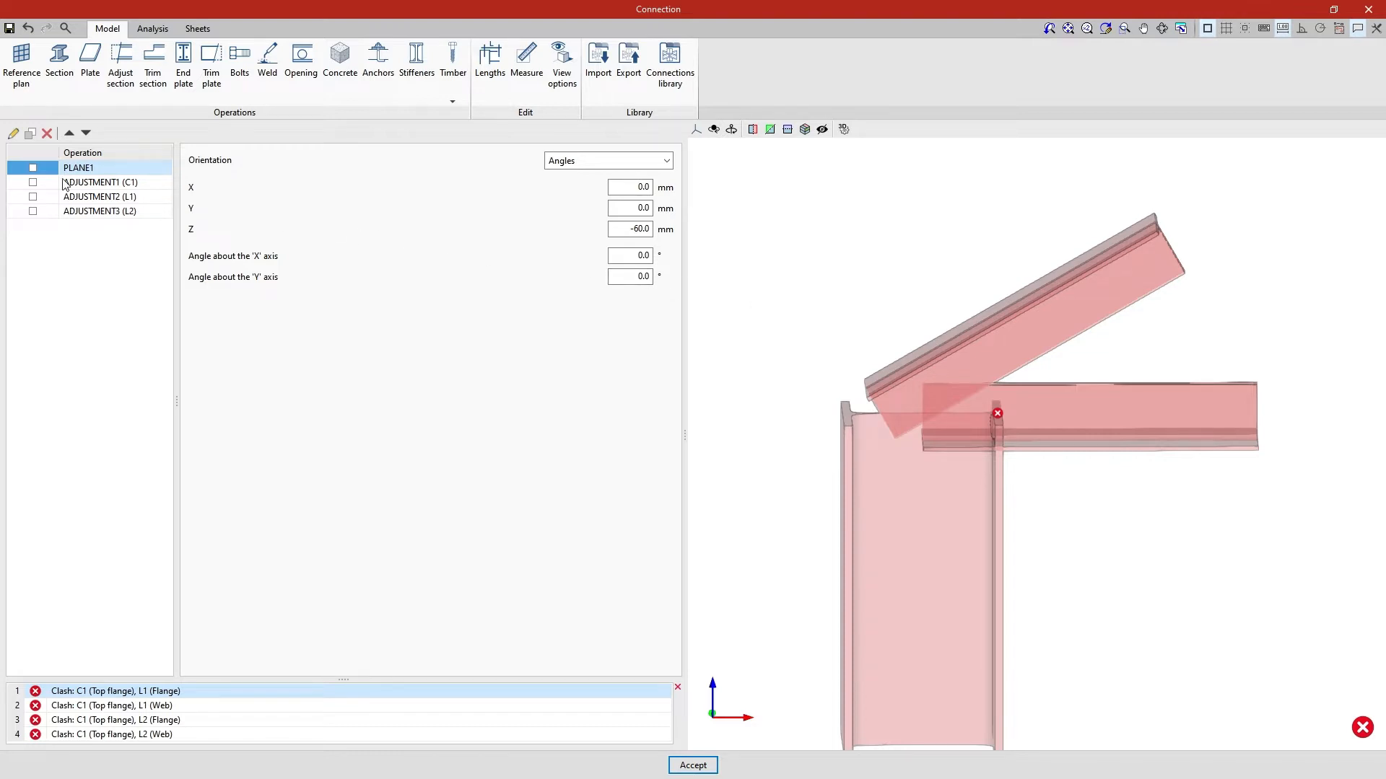
click(33, 168)
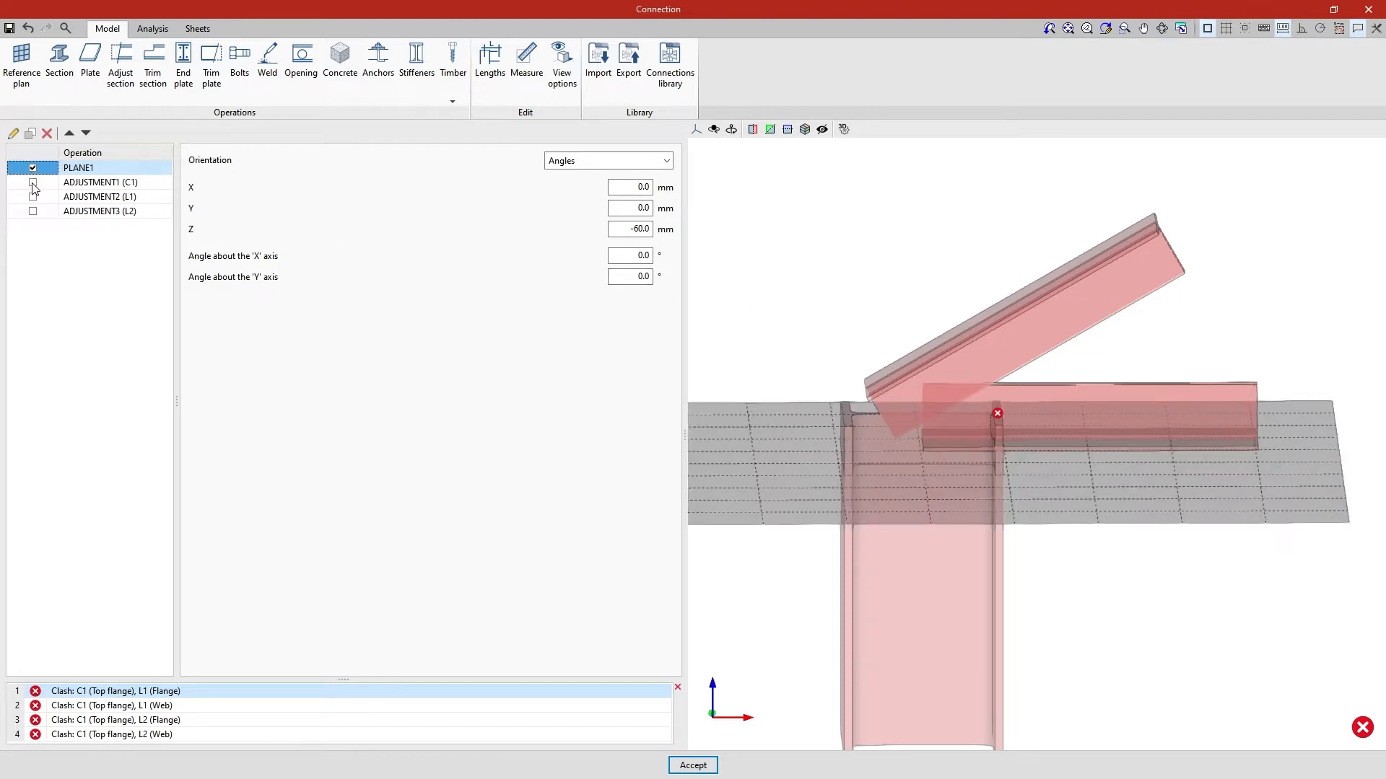
click(32, 182)
click(33, 197)
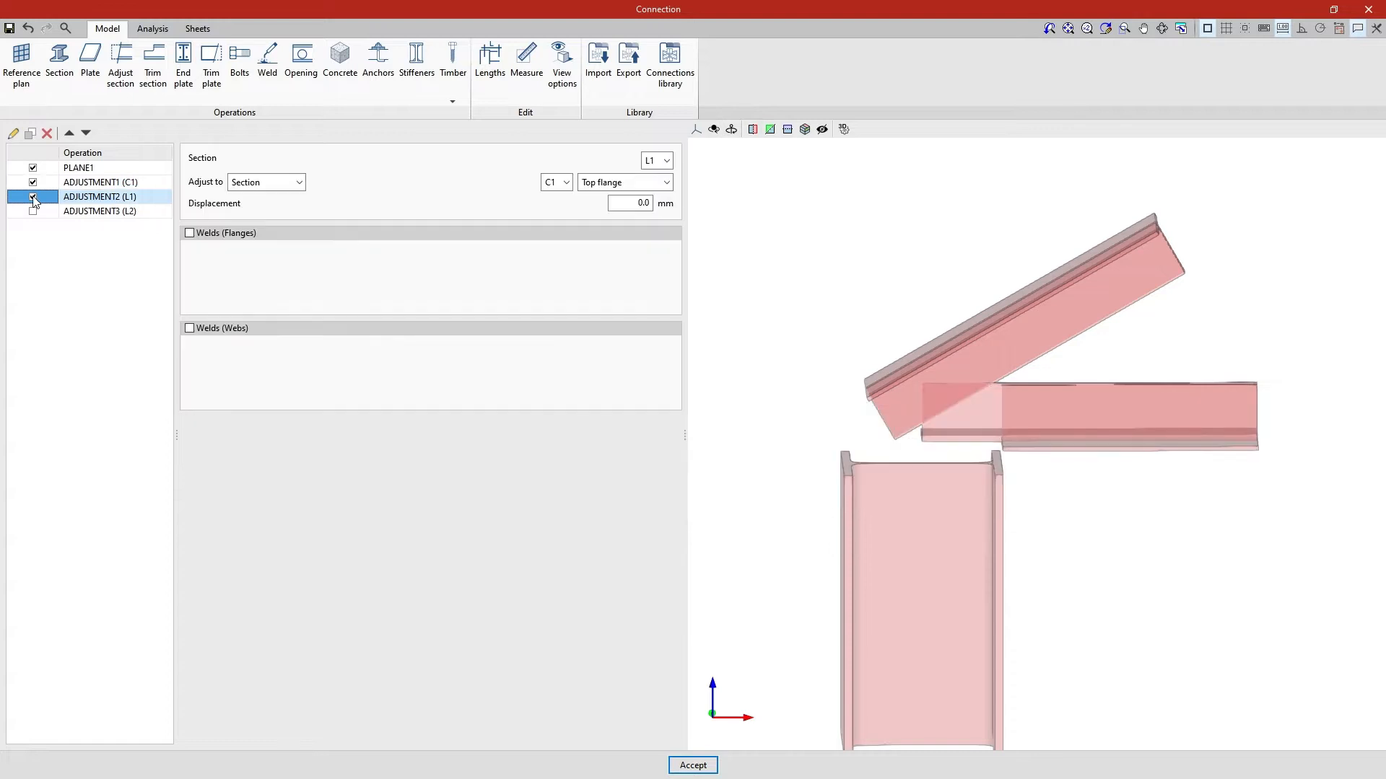
click(33, 211)
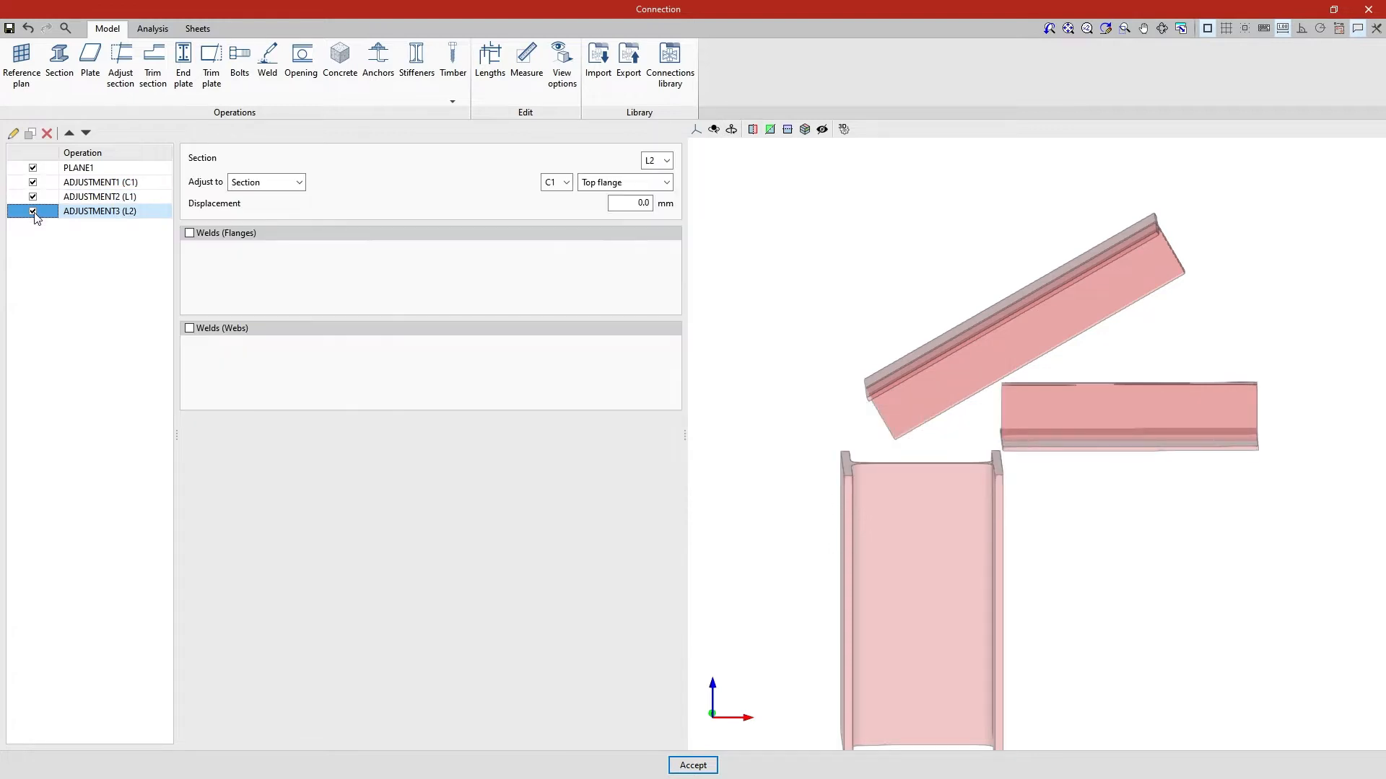
Step: Add a plate operation in S275 steel and review the properties of that material
right_drag(1107, 531, 1041, 557)
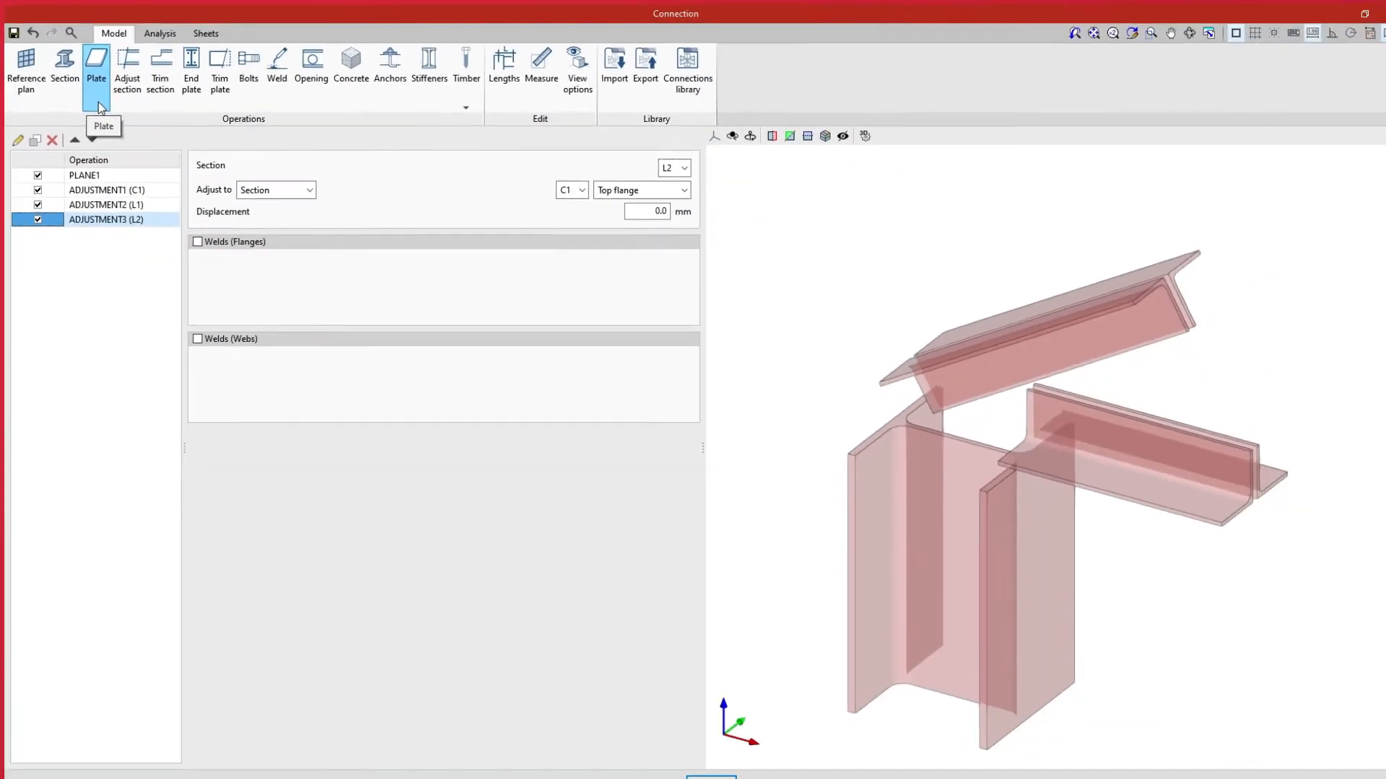
click(200, 205)
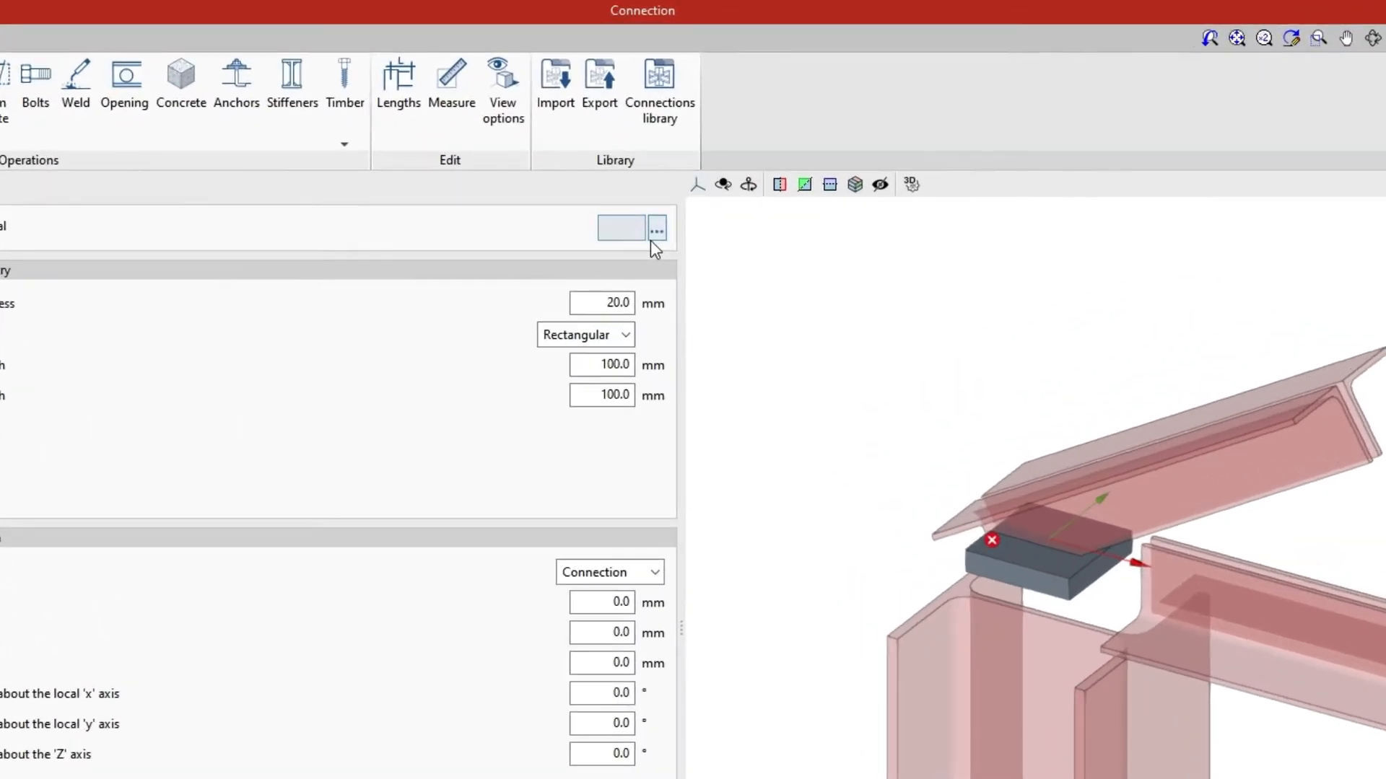
click(651, 240)
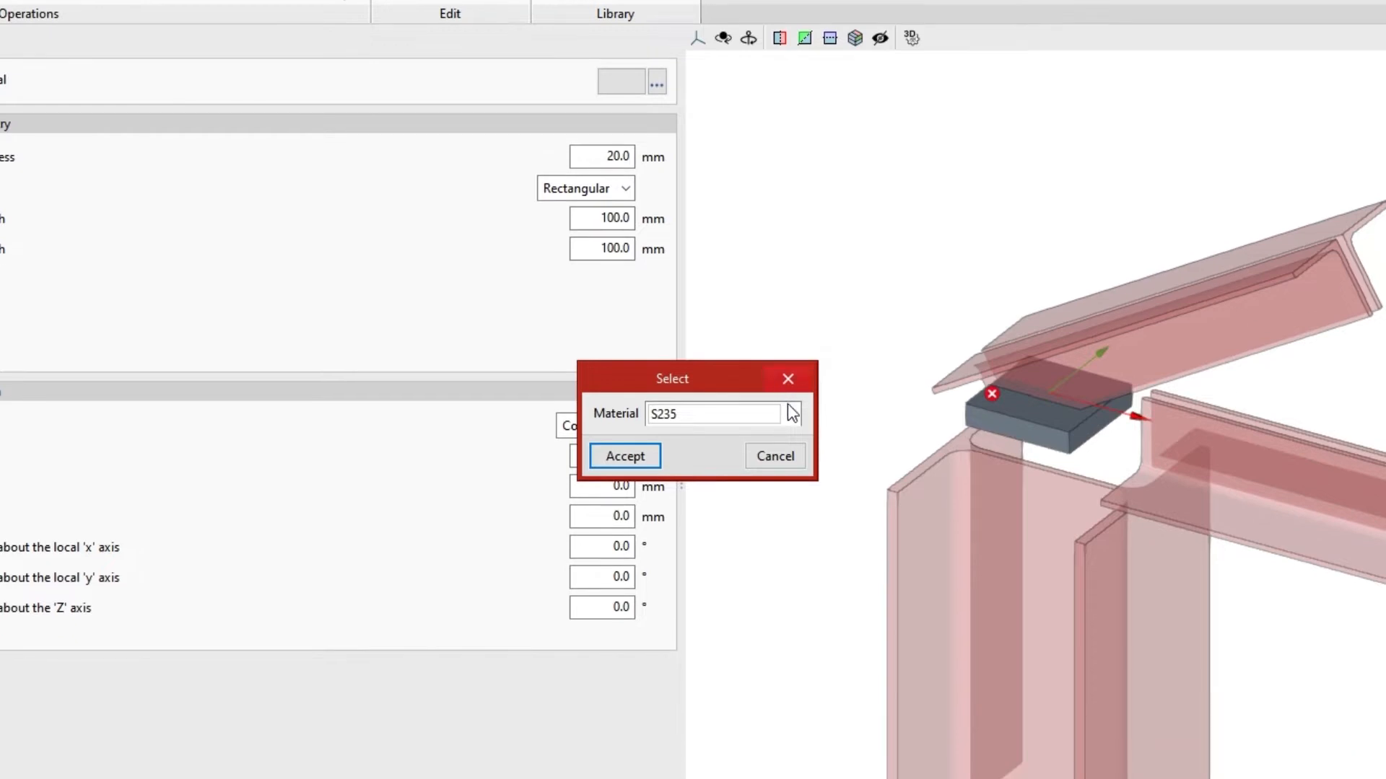
click(792, 561)
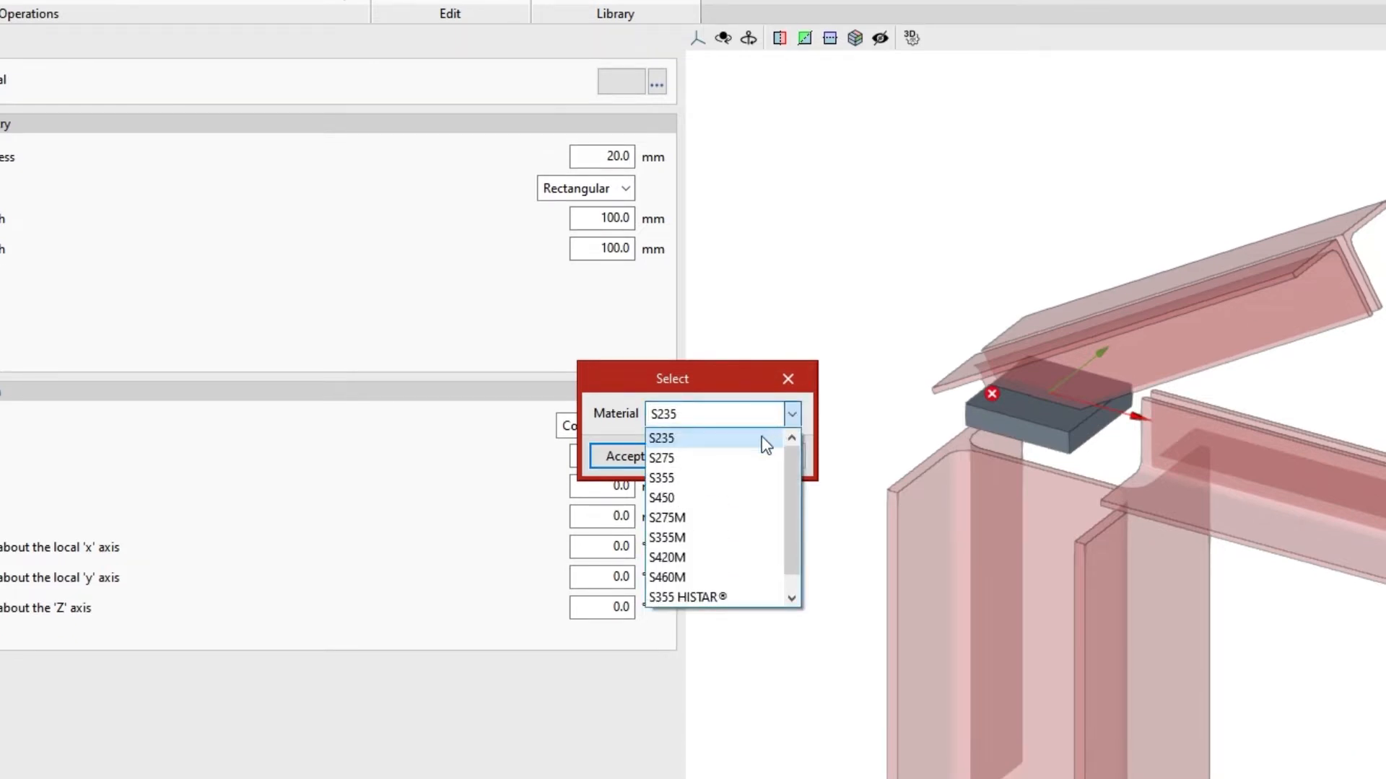
click(750, 458)
click(635, 456)
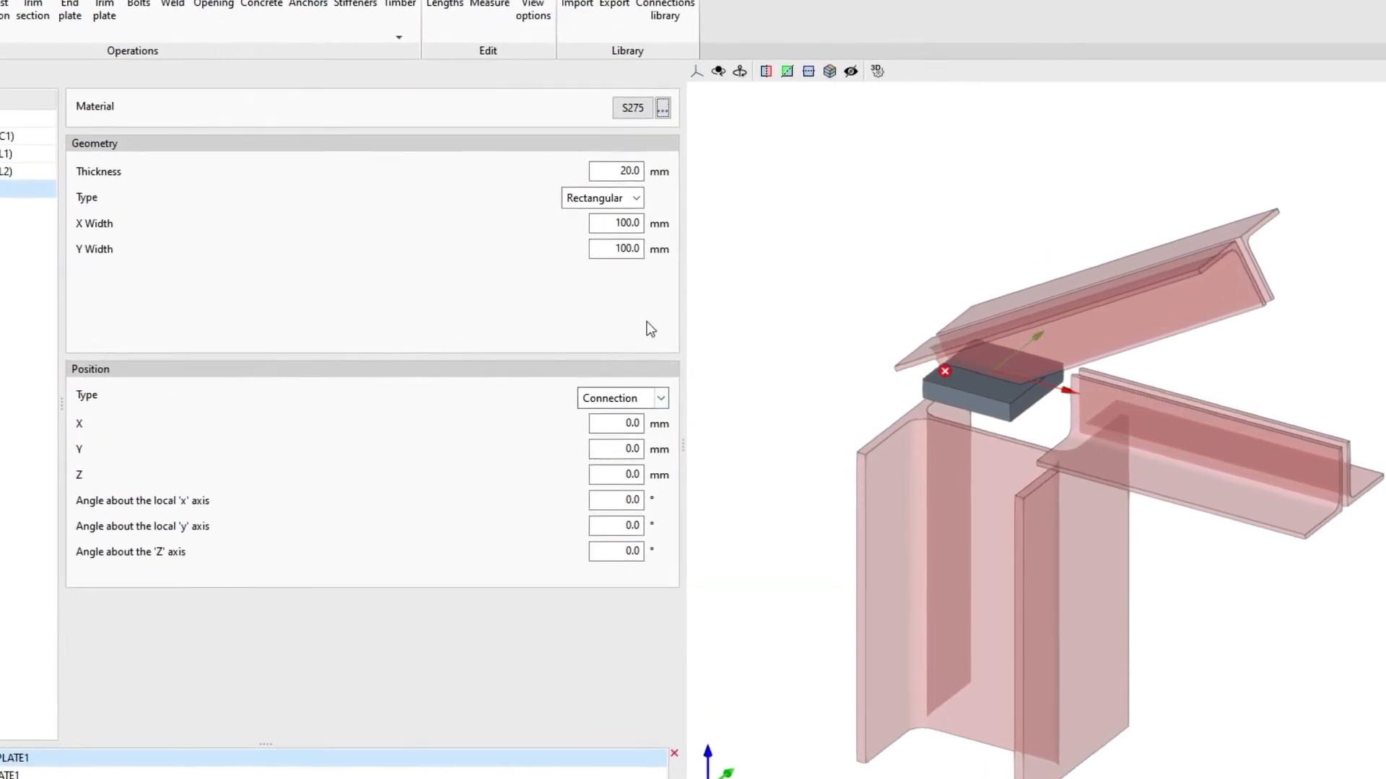
click(632, 107)
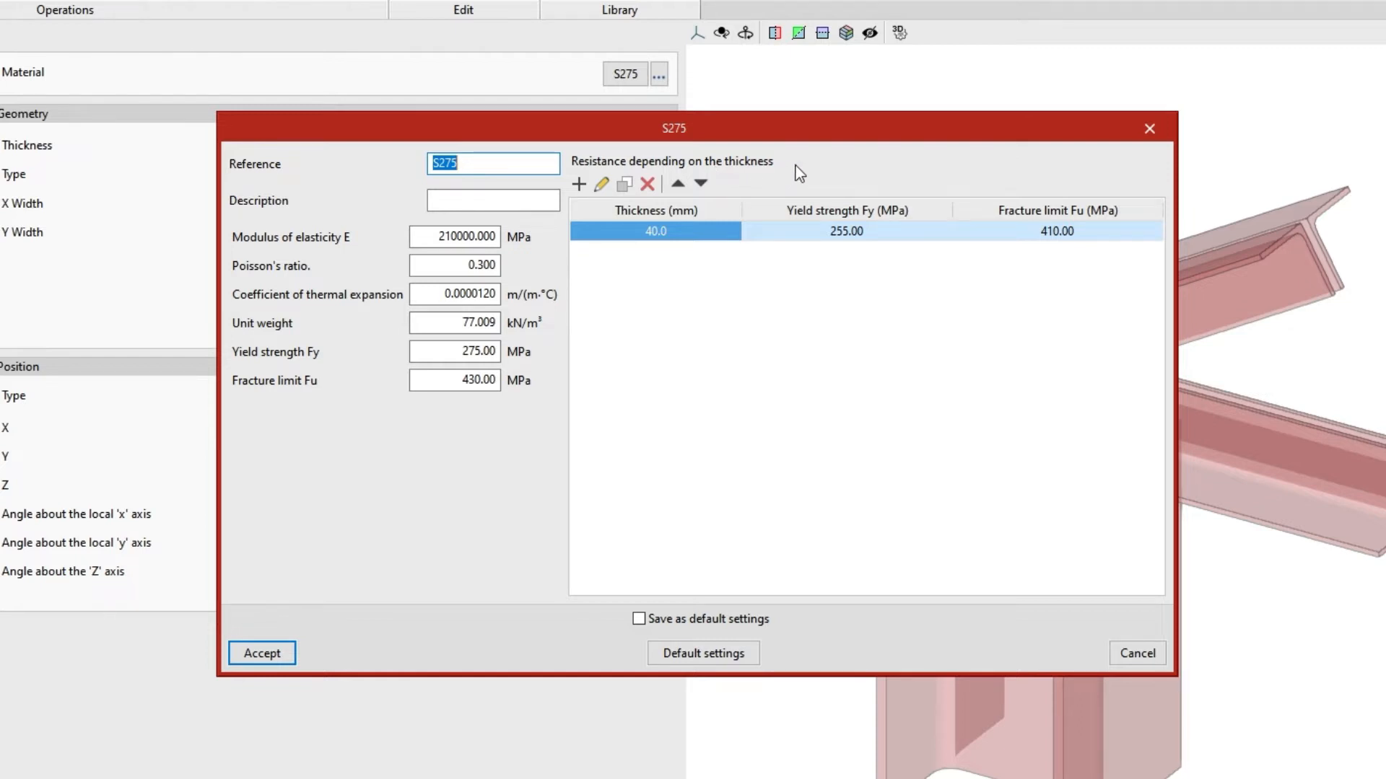
click(1148, 130)
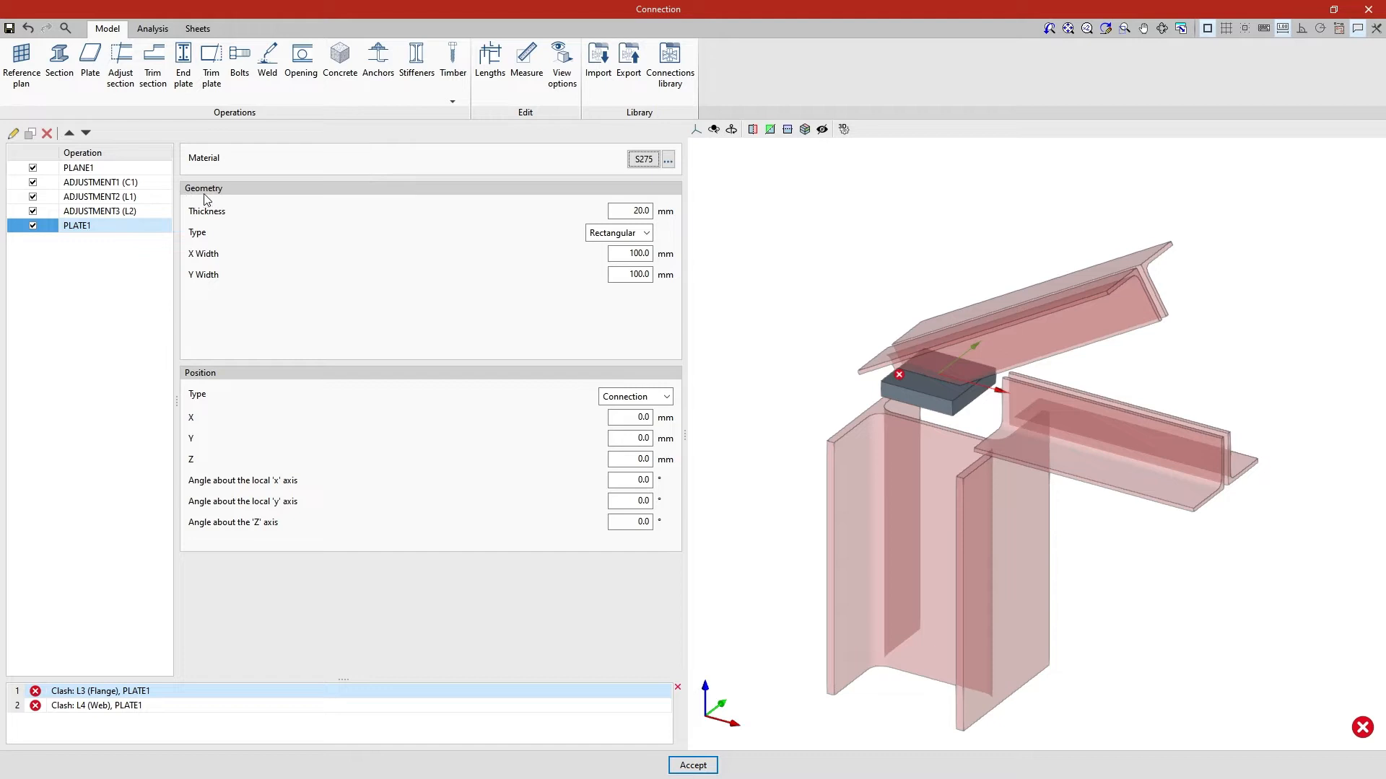
Step: Define the plate as rectangular, 10 mm thick, with an X width of 200 mm and a Y width of 220 mm
double_click(620, 211)
text(10)
key(Return)
click(646, 232)
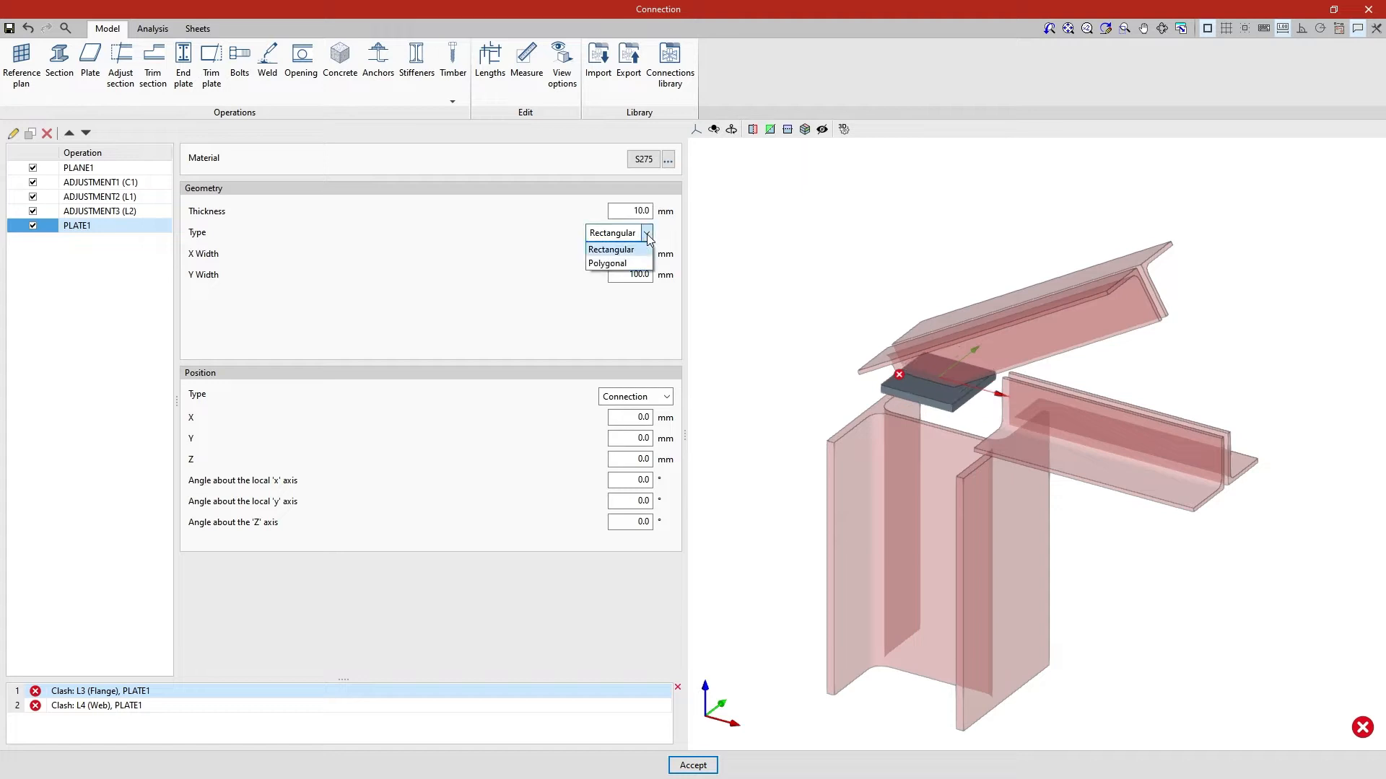
click(646, 233)
key(Tab)
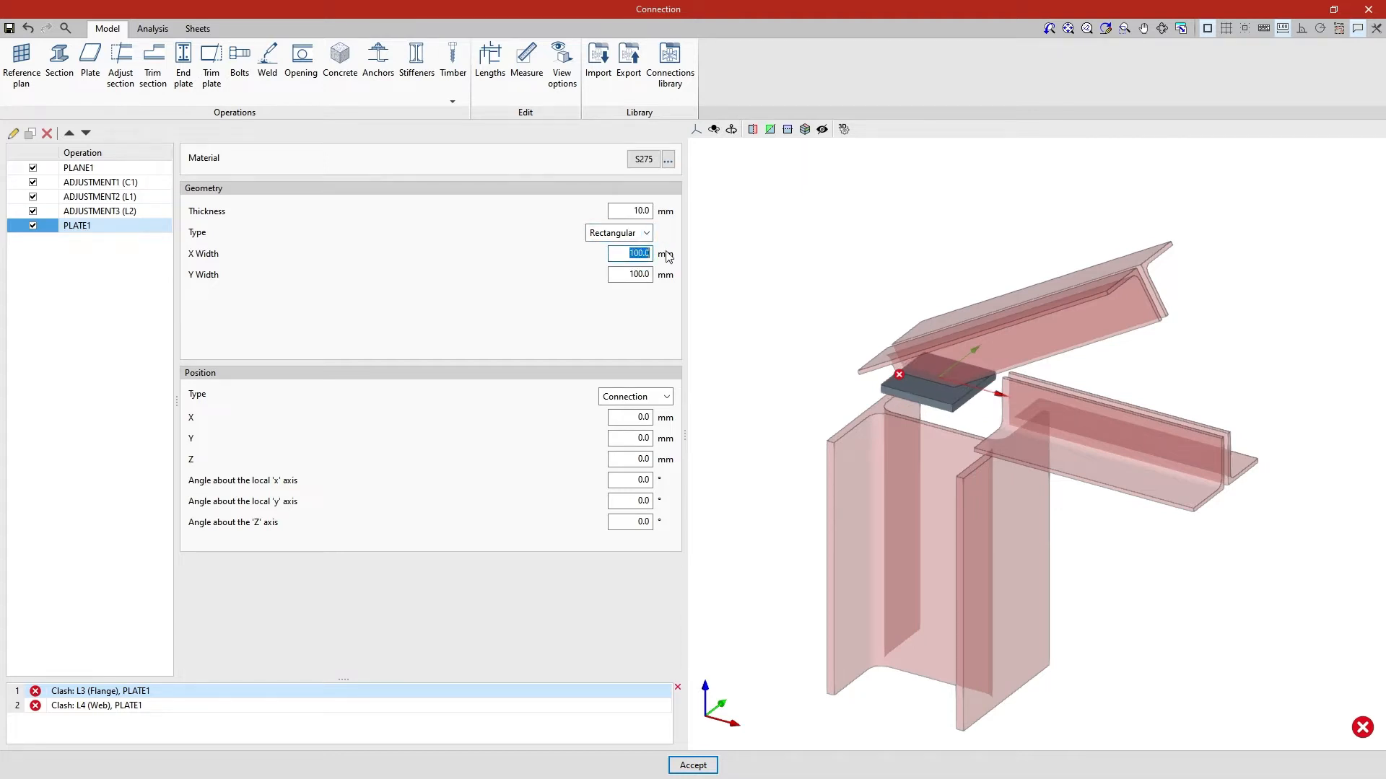
text(200)
key(Tab)
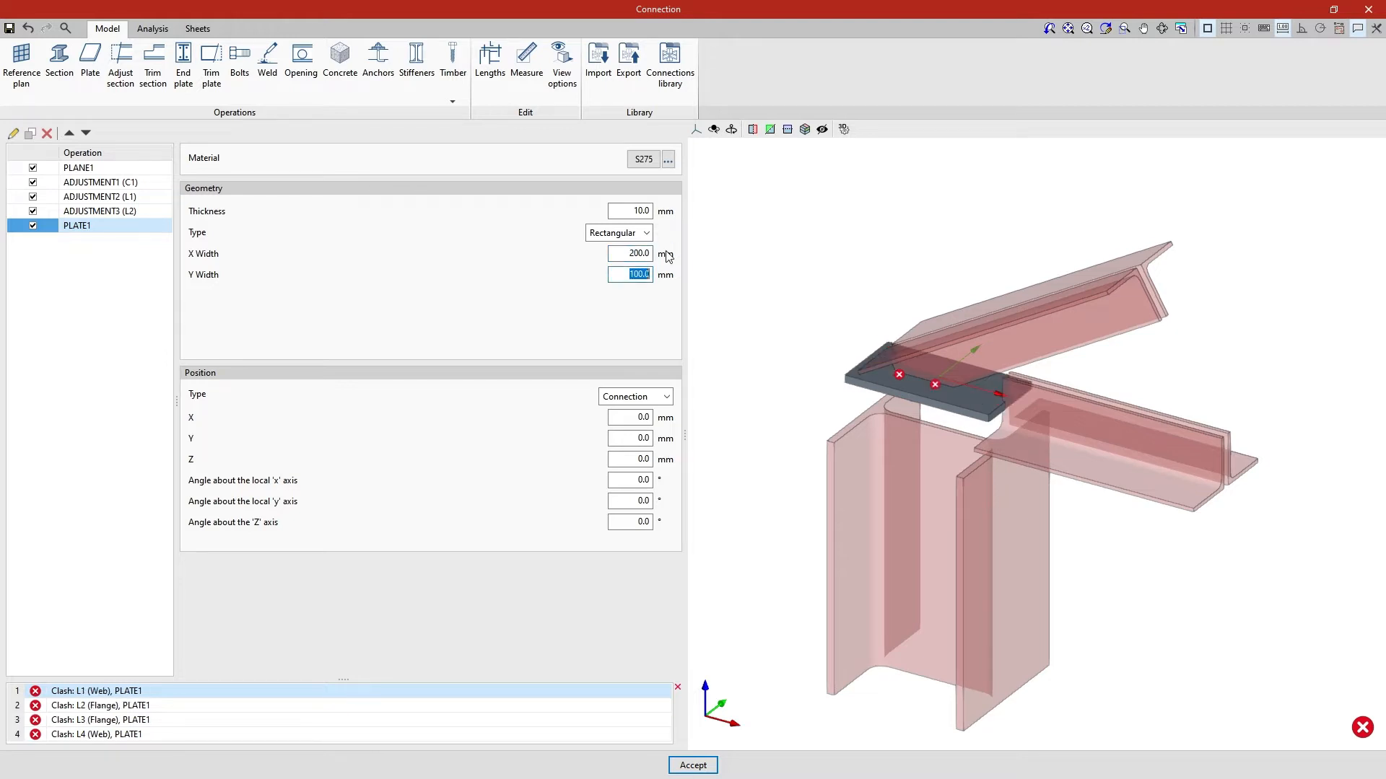
text(220)
key(Return)
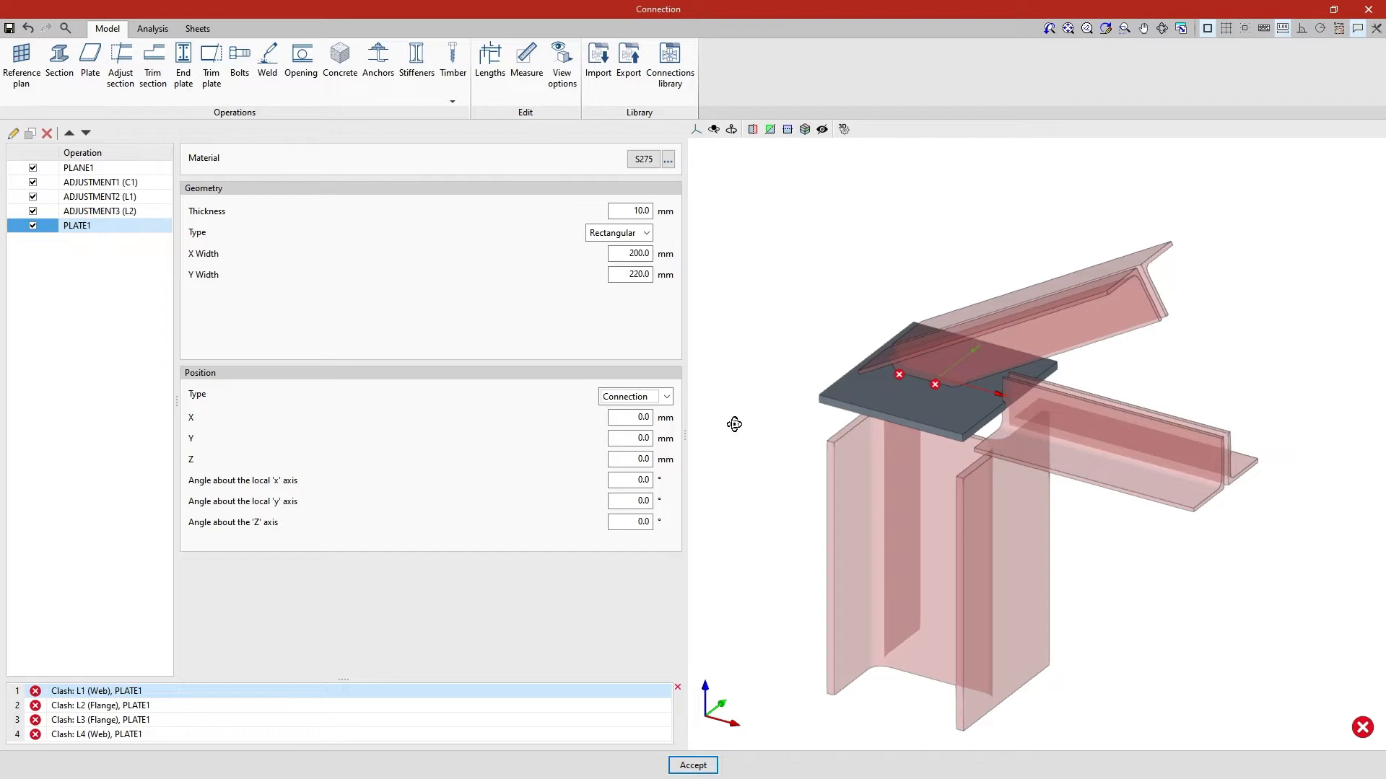
Step: Keep the plate positioned relative to the connection and set its Z coordinate to -55 mm
mouse_move(734, 424)
mouse_down()
mouse_move(853, 380)
mouse_move(756, 409)
mouse_up()
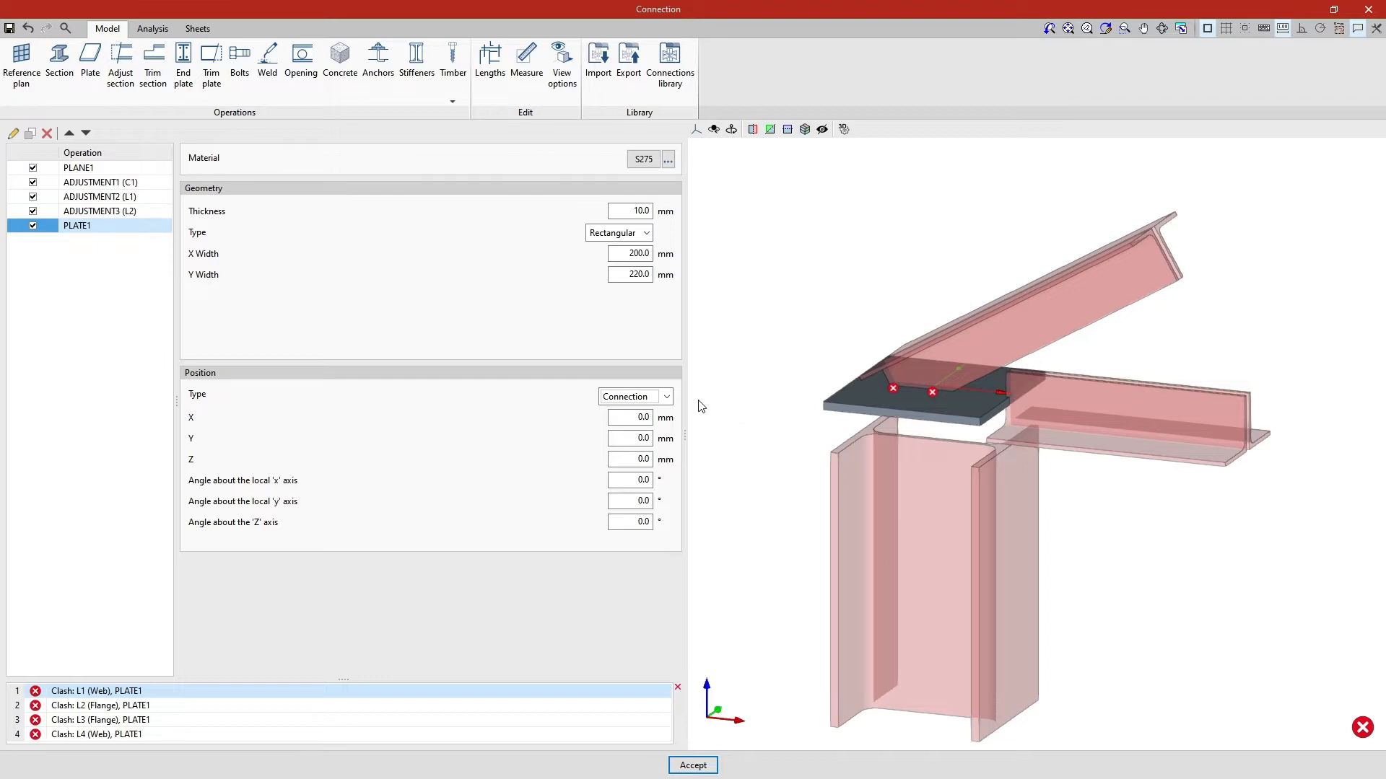
click(666, 397)
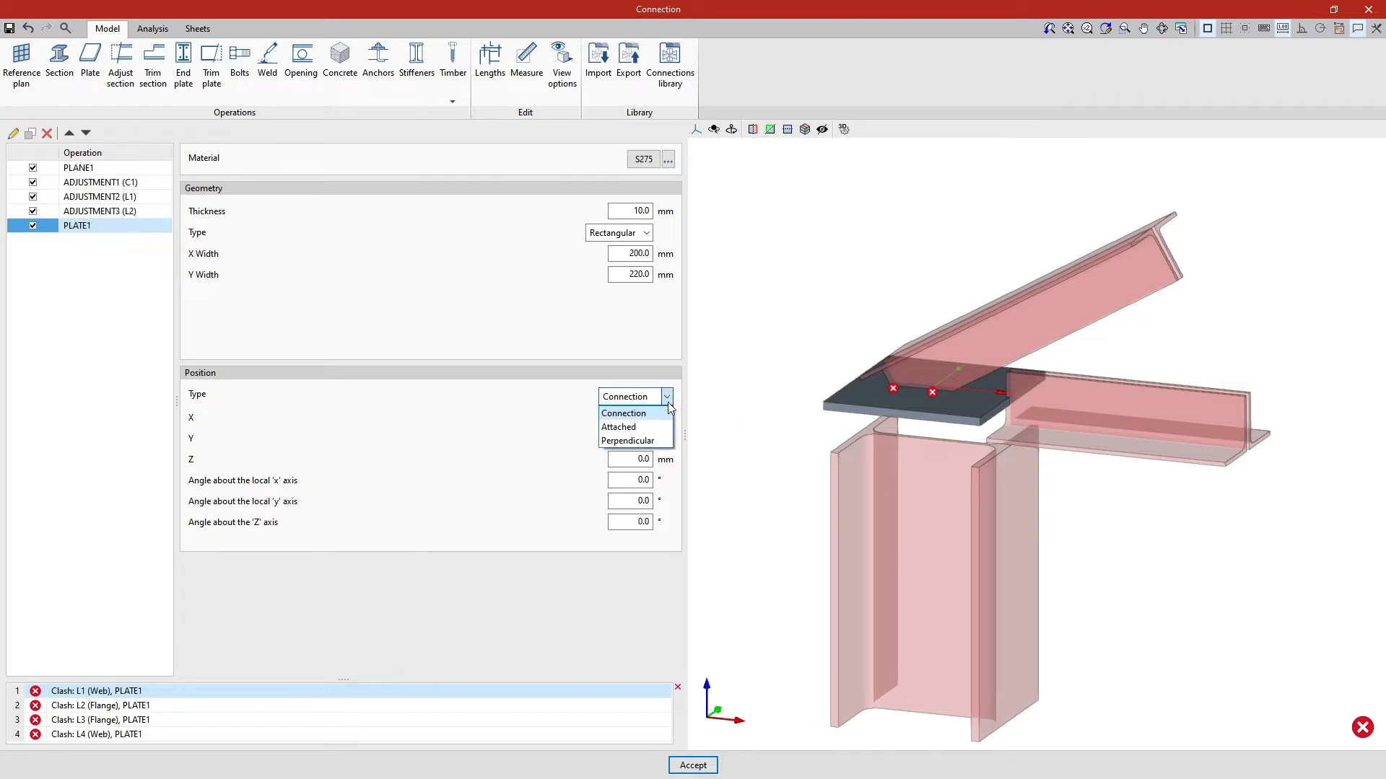
click(669, 413)
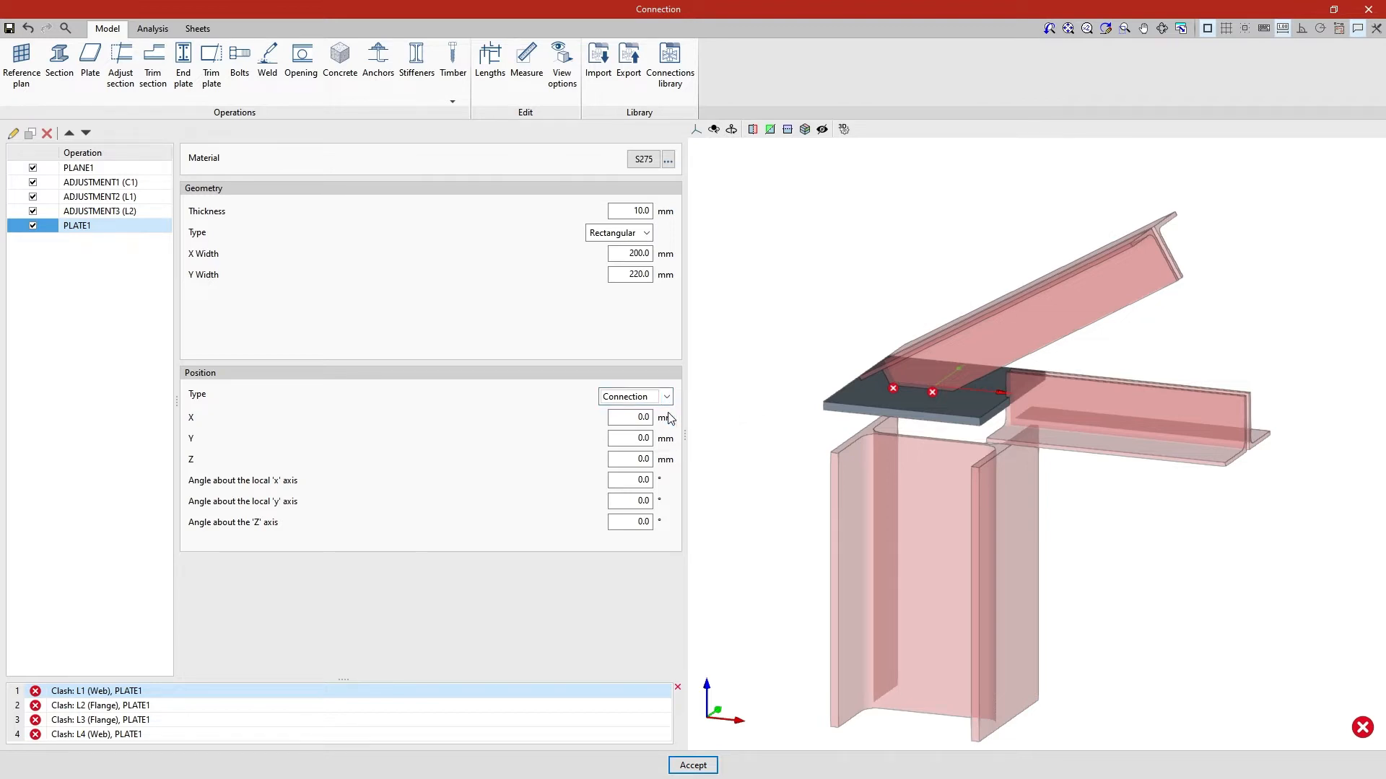
click(644, 459)
text(-55)
key(Tab)
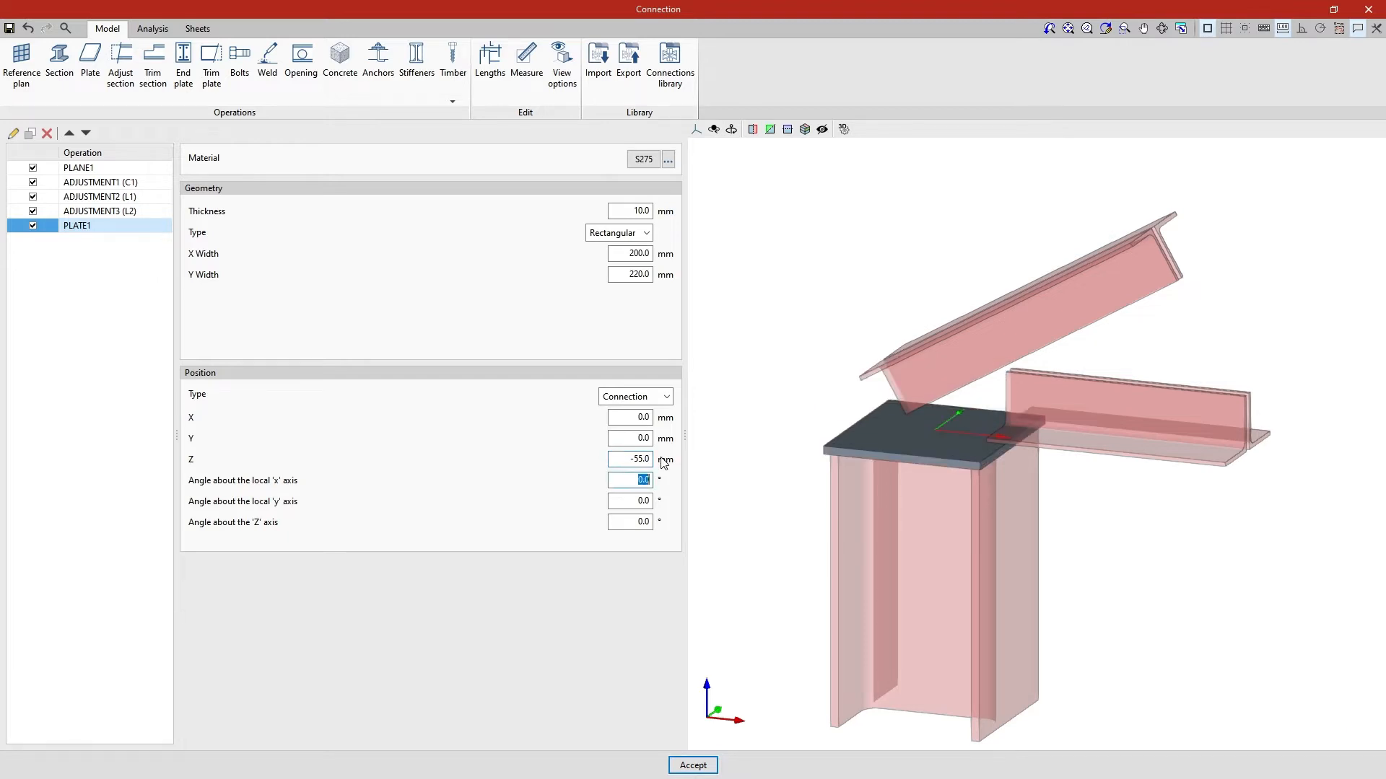
key(Tab)
key(Tab)
key(Tab)
Step: Duplicate PLATE1 and set the copy's Y width to 200 mm
middle_drag(739, 461, 971, 474)
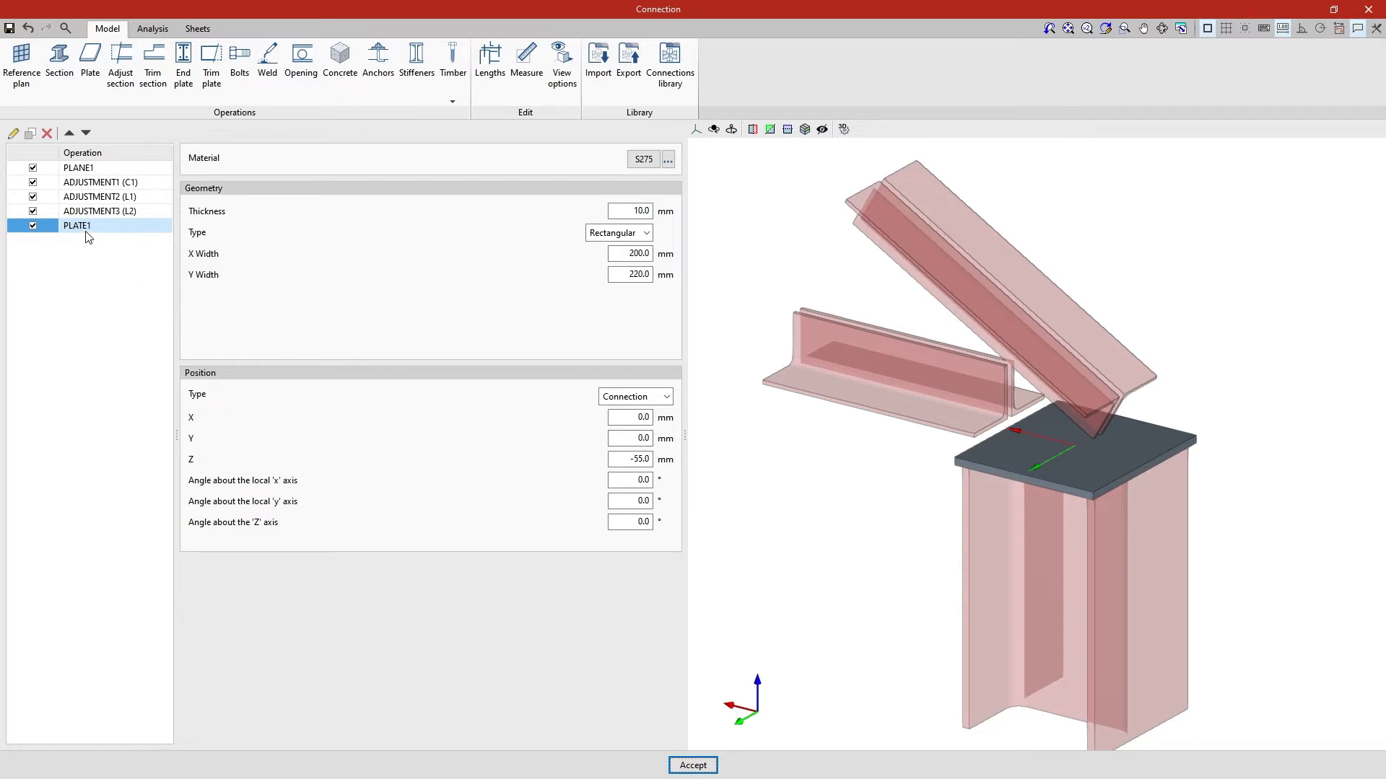
click(31, 135)
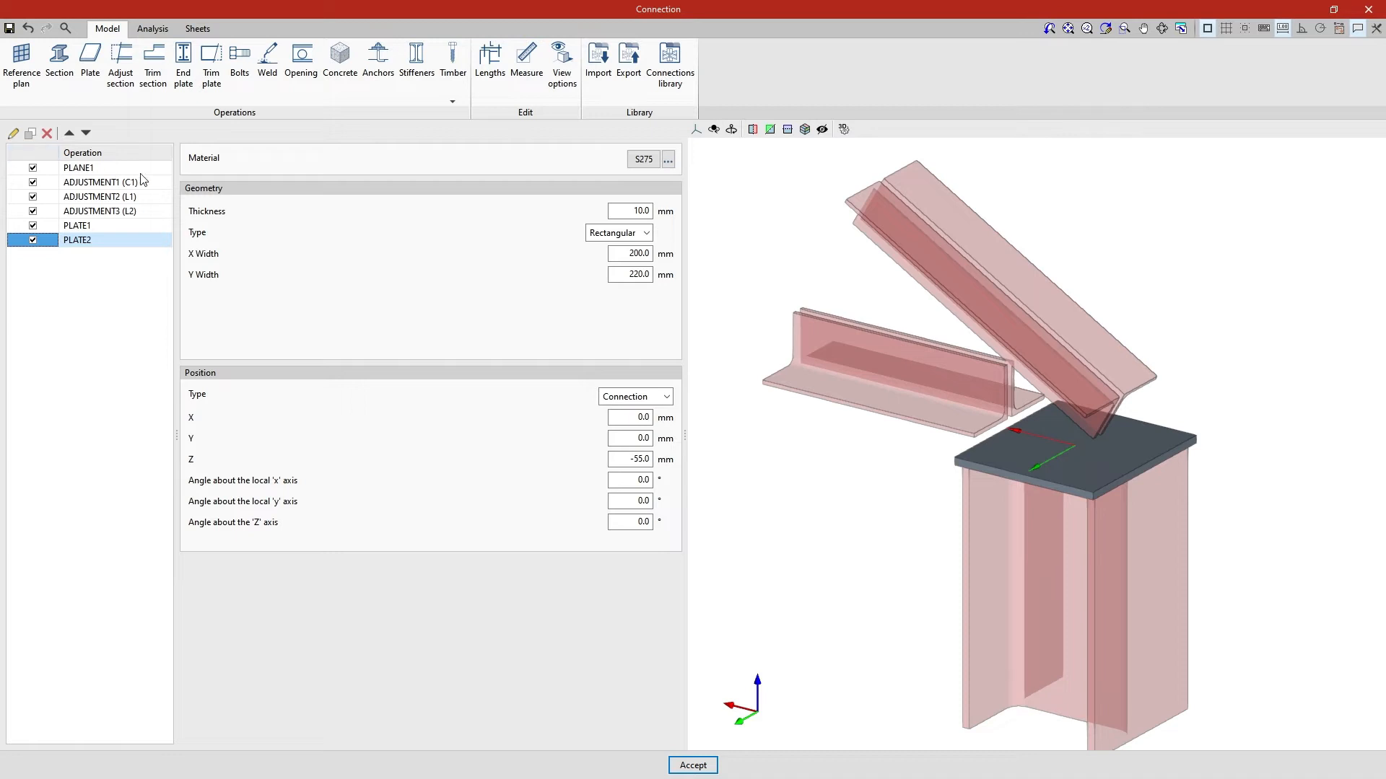
drag(614, 273, 686, 267)
text(200)
key(Tab)
Step: Change the copied plate's position type to Attached and attach it to PLATE1
click(666, 397)
click(664, 427)
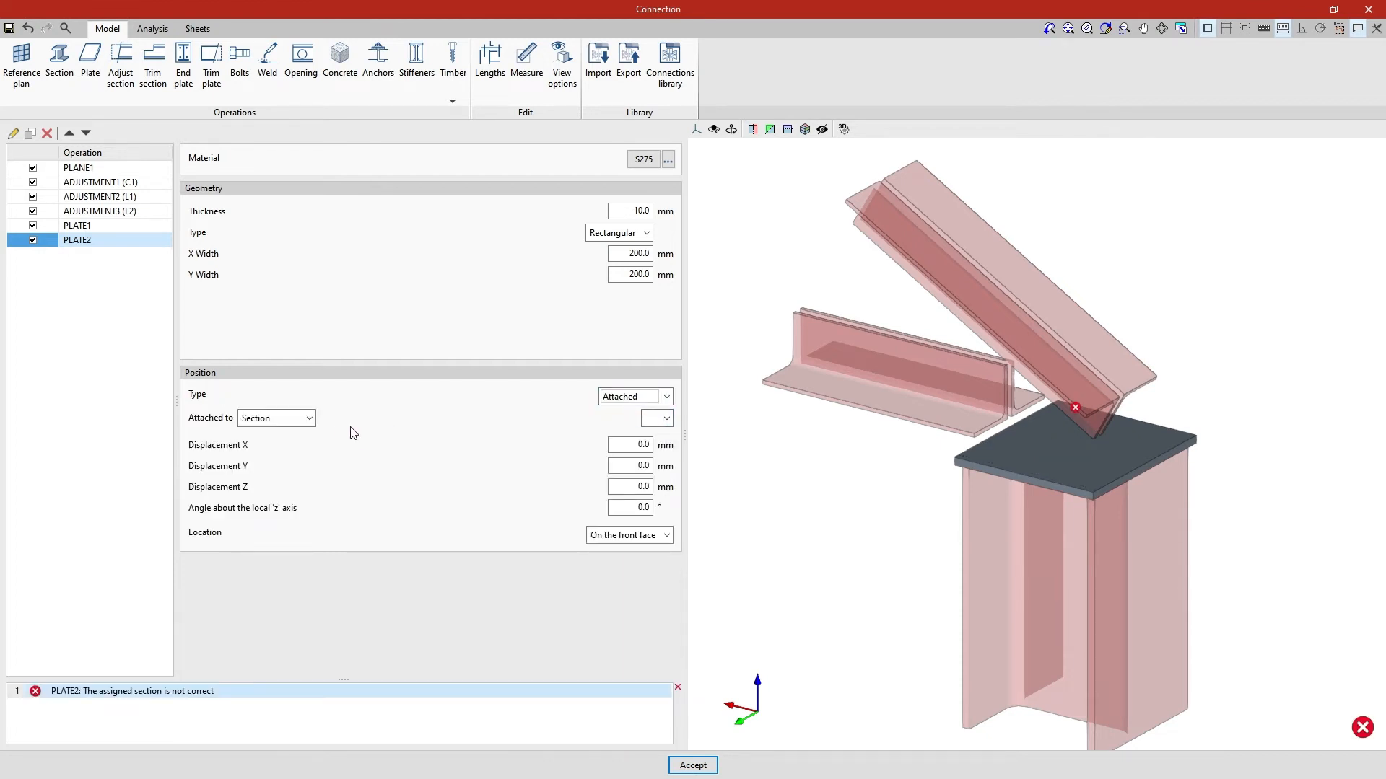
click(309, 418)
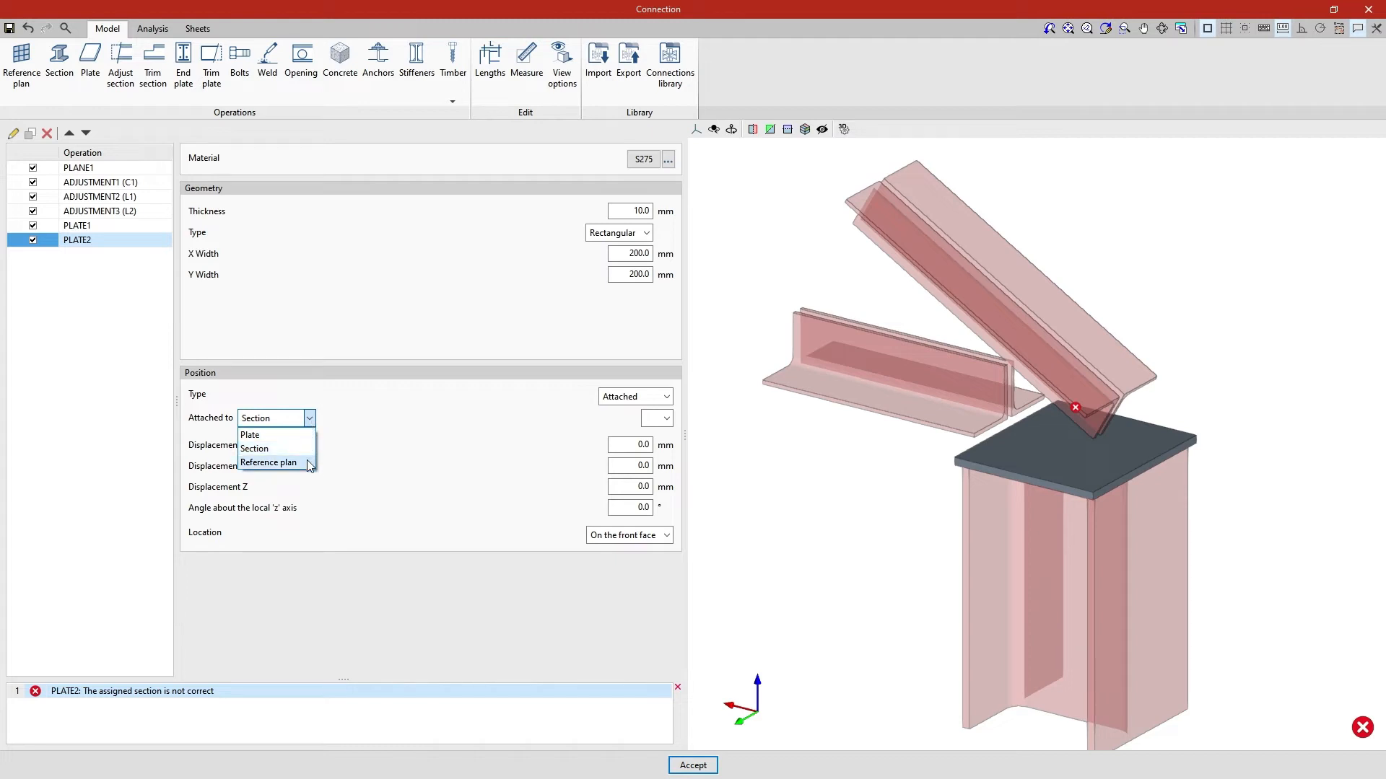
click(306, 435)
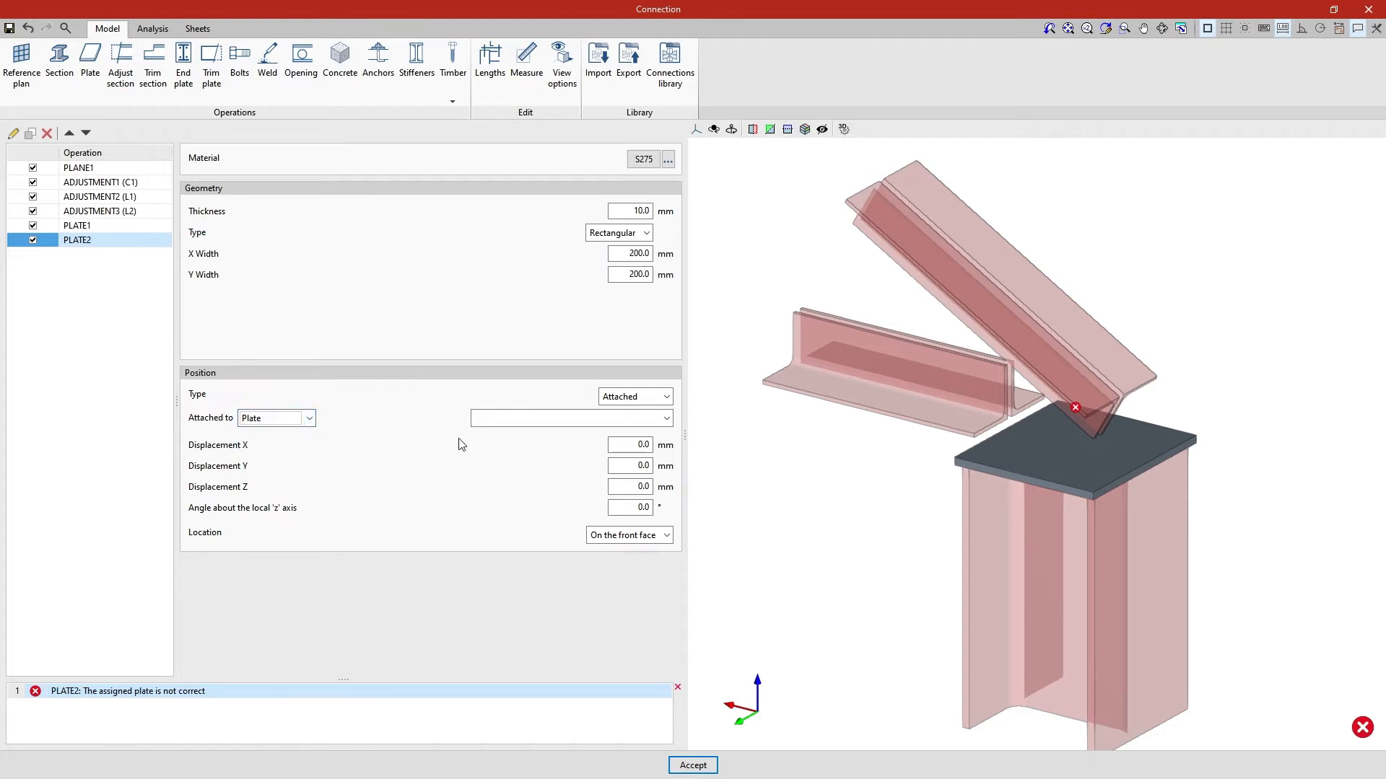
click(659, 418)
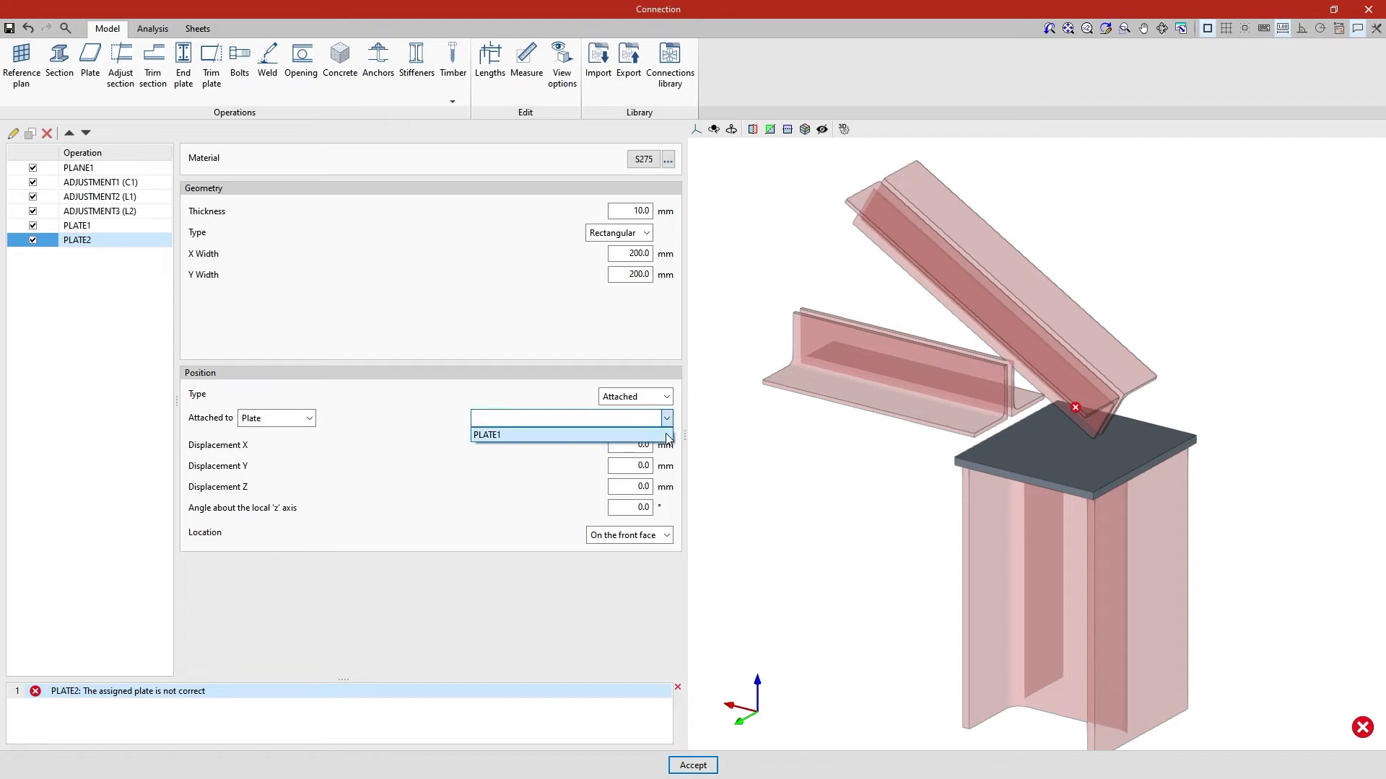
click(666, 435)
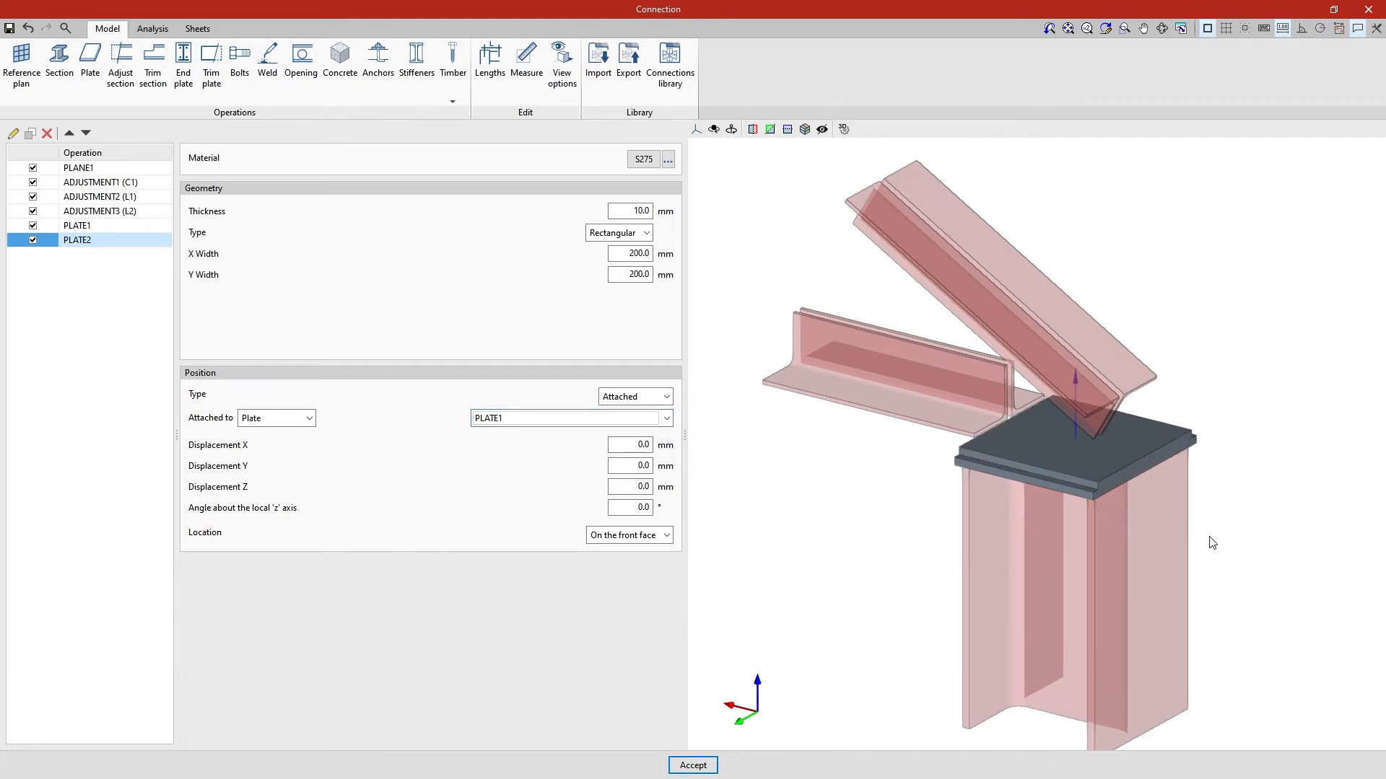
Step: Set the attached plate's location to both faces of PLATE1
scroll(1232, 530, up, 4)
middle_drag(1231, 532, 1006, 521)
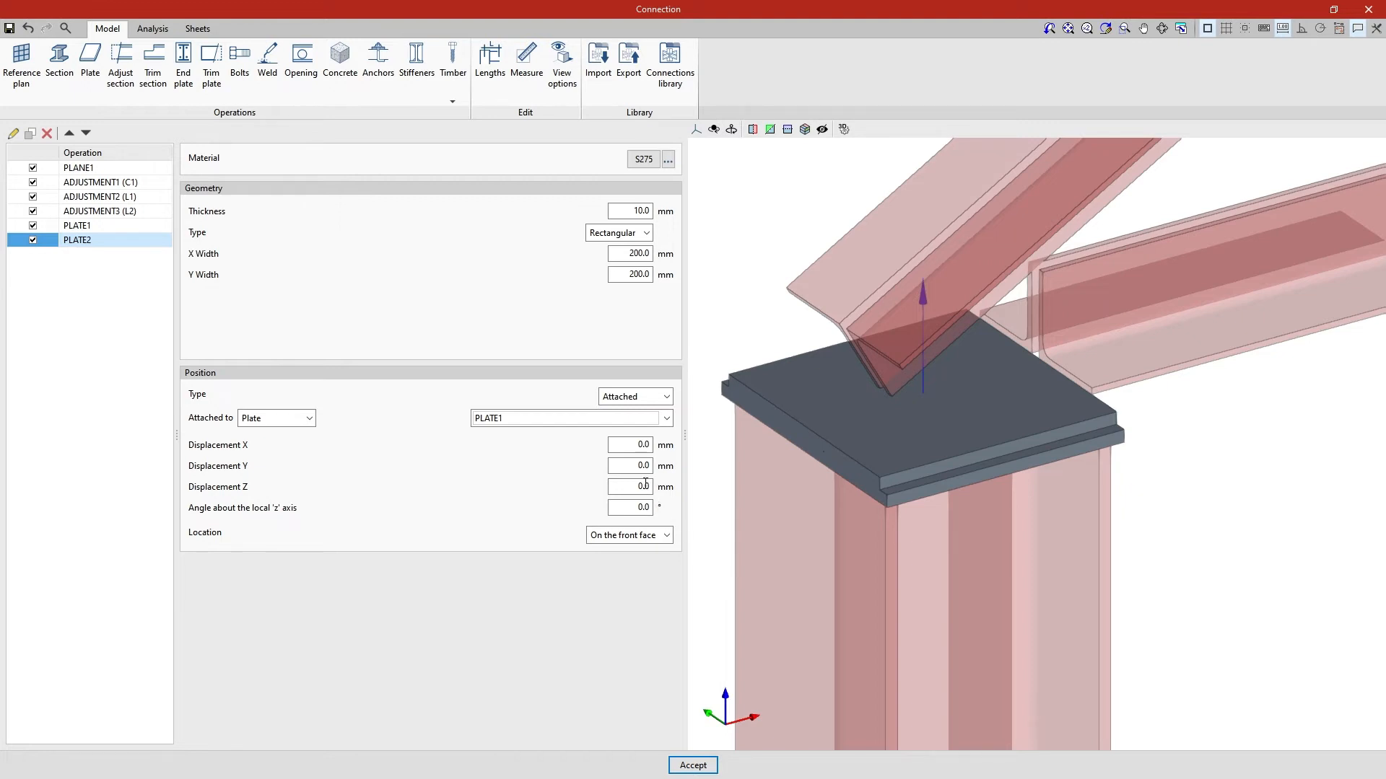
key(Tab)
key(Tab)
key(Tab)
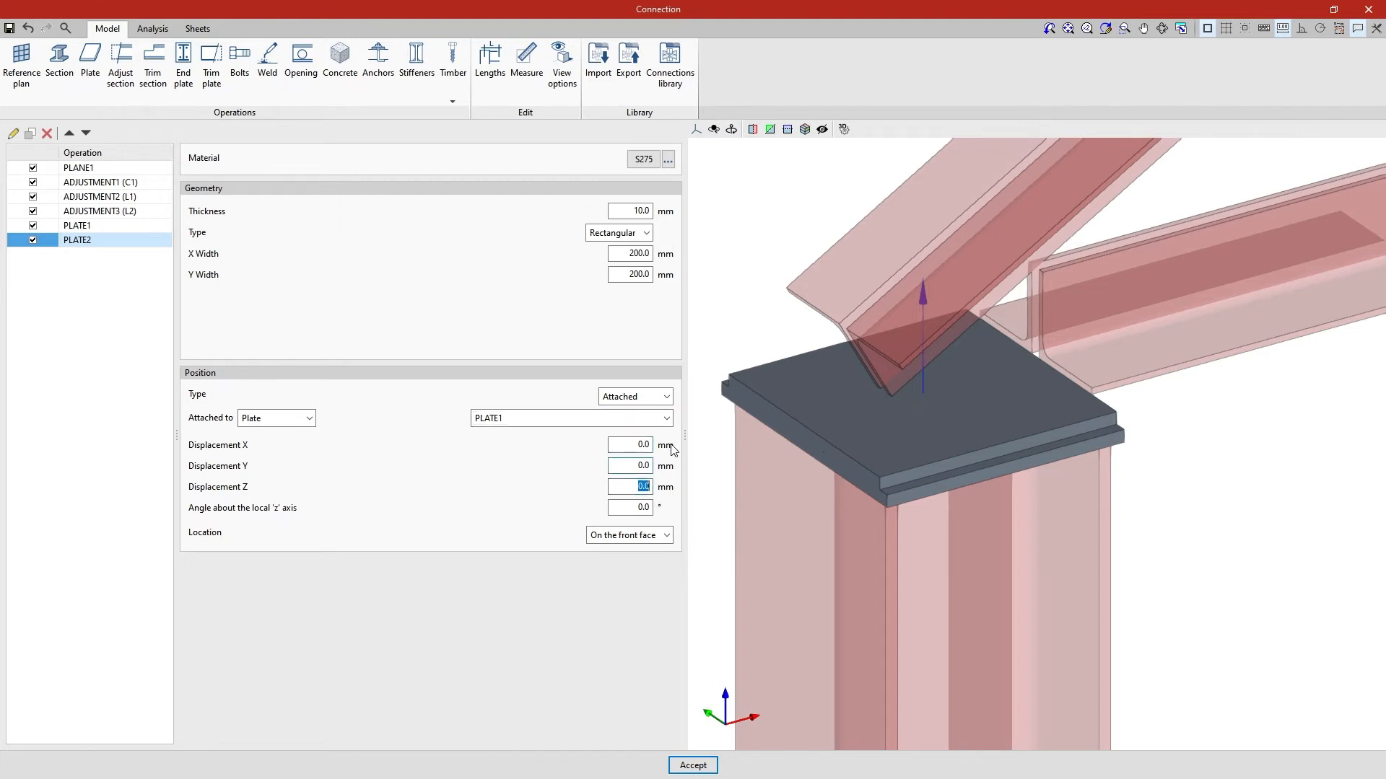
key(Tab)
key(Tab)
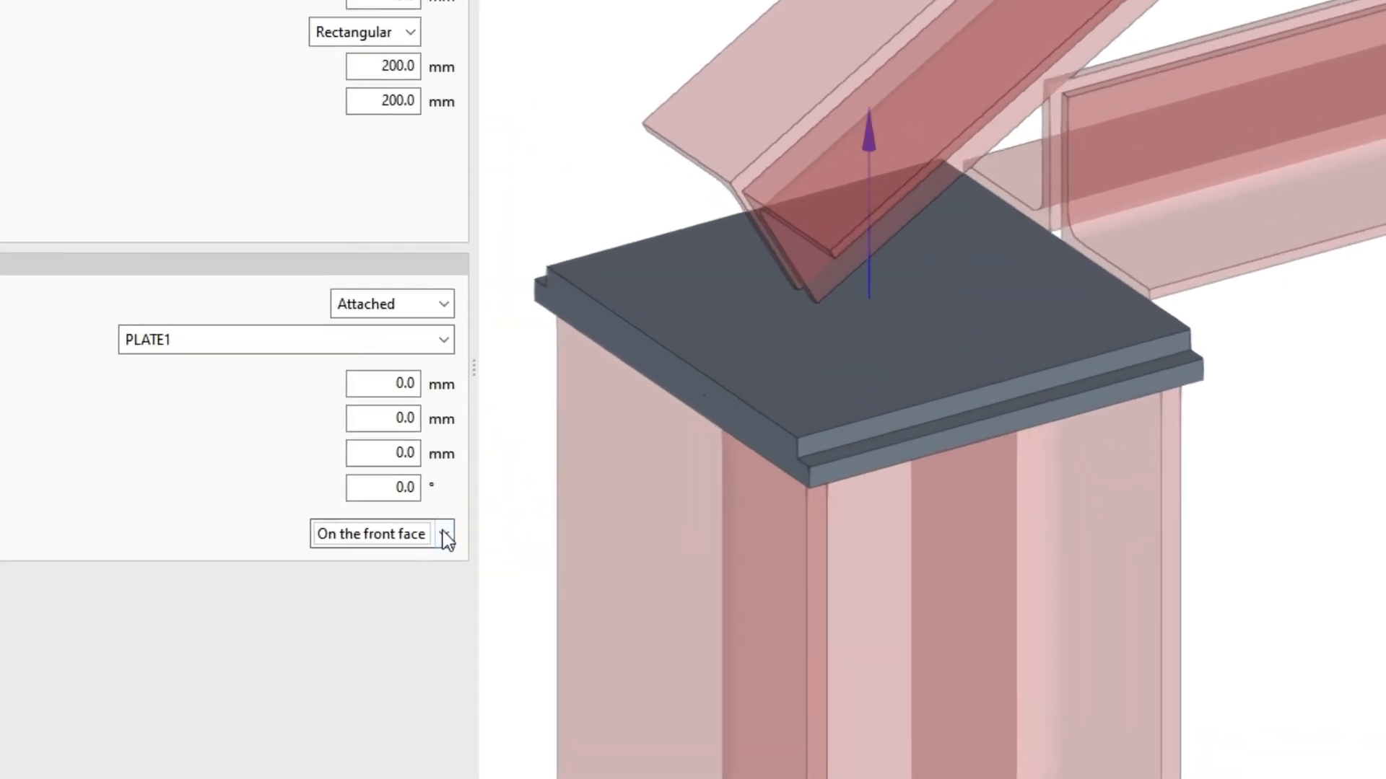
click(667, 535)
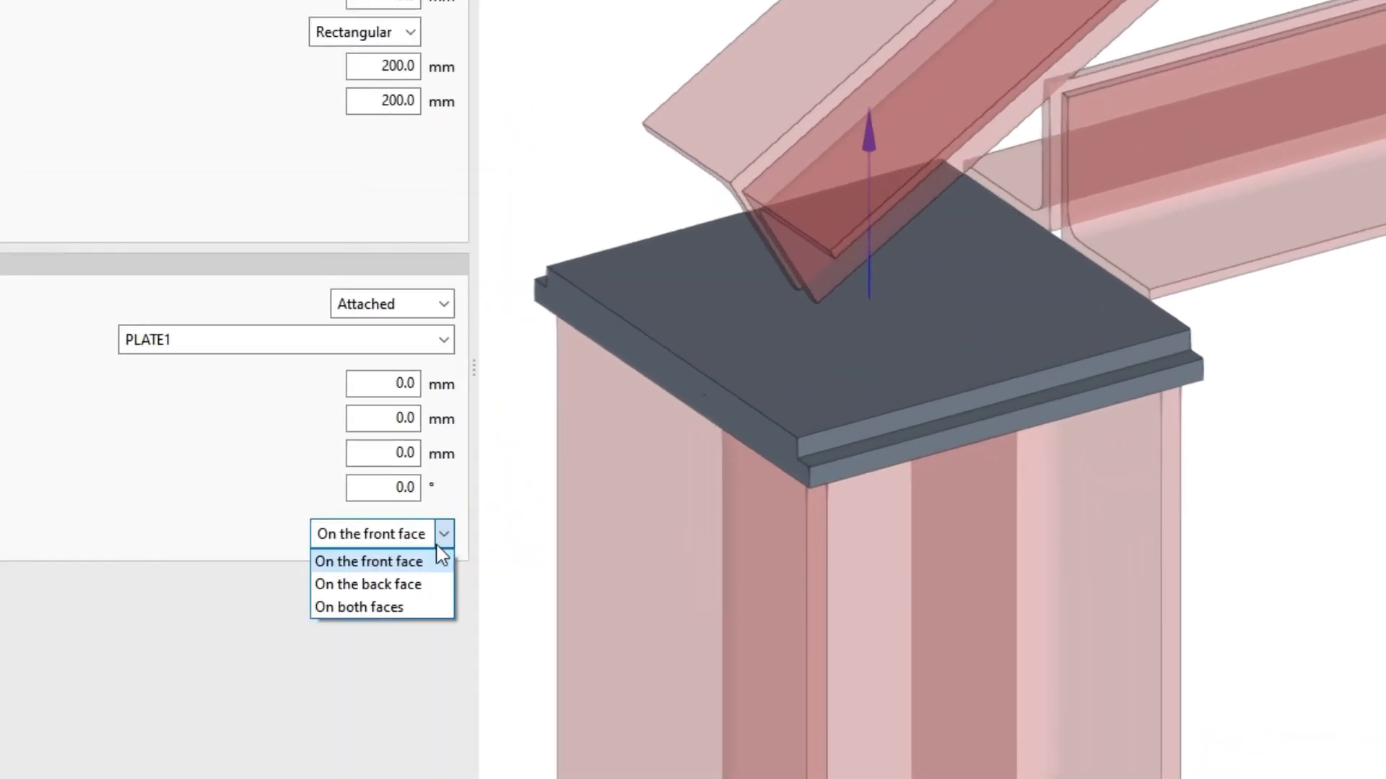
click(432, 608)
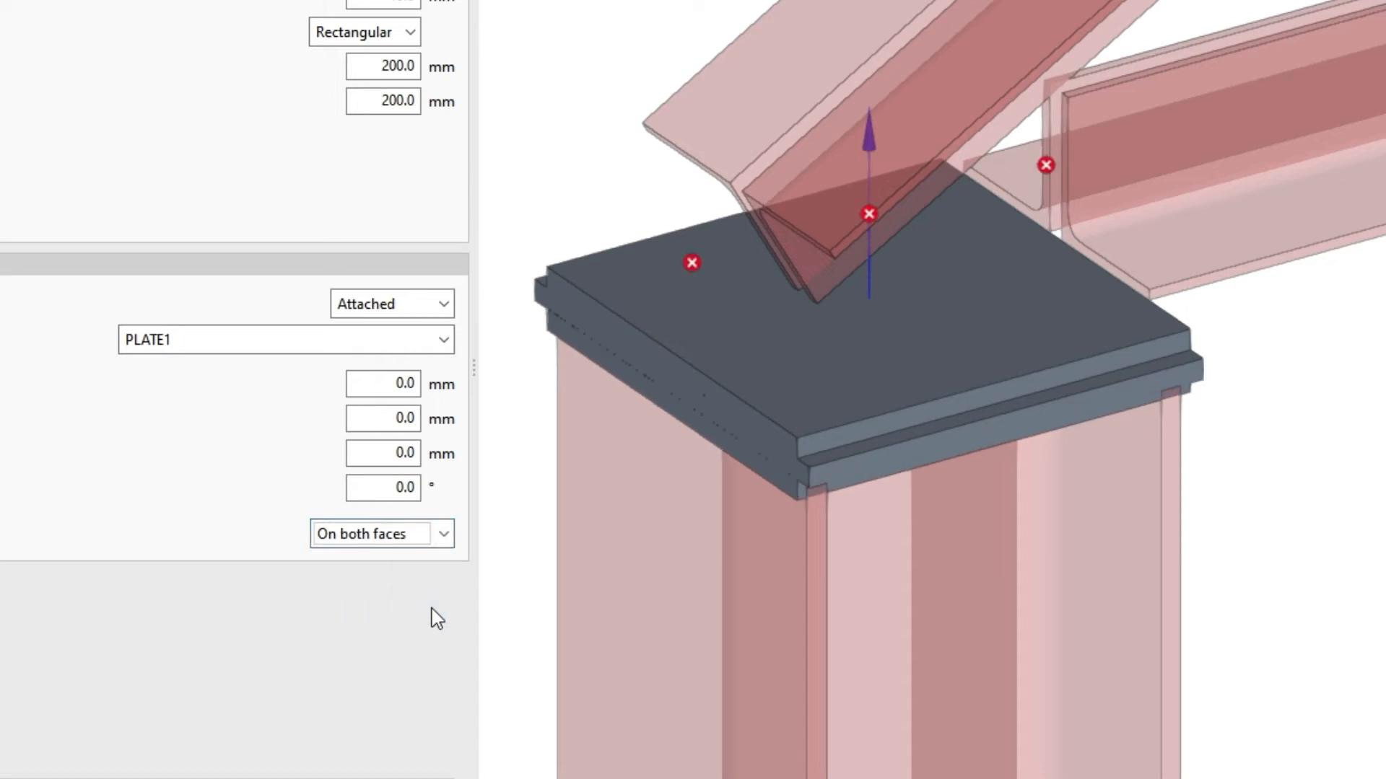
middle_drag(503, 622, 552, 598)
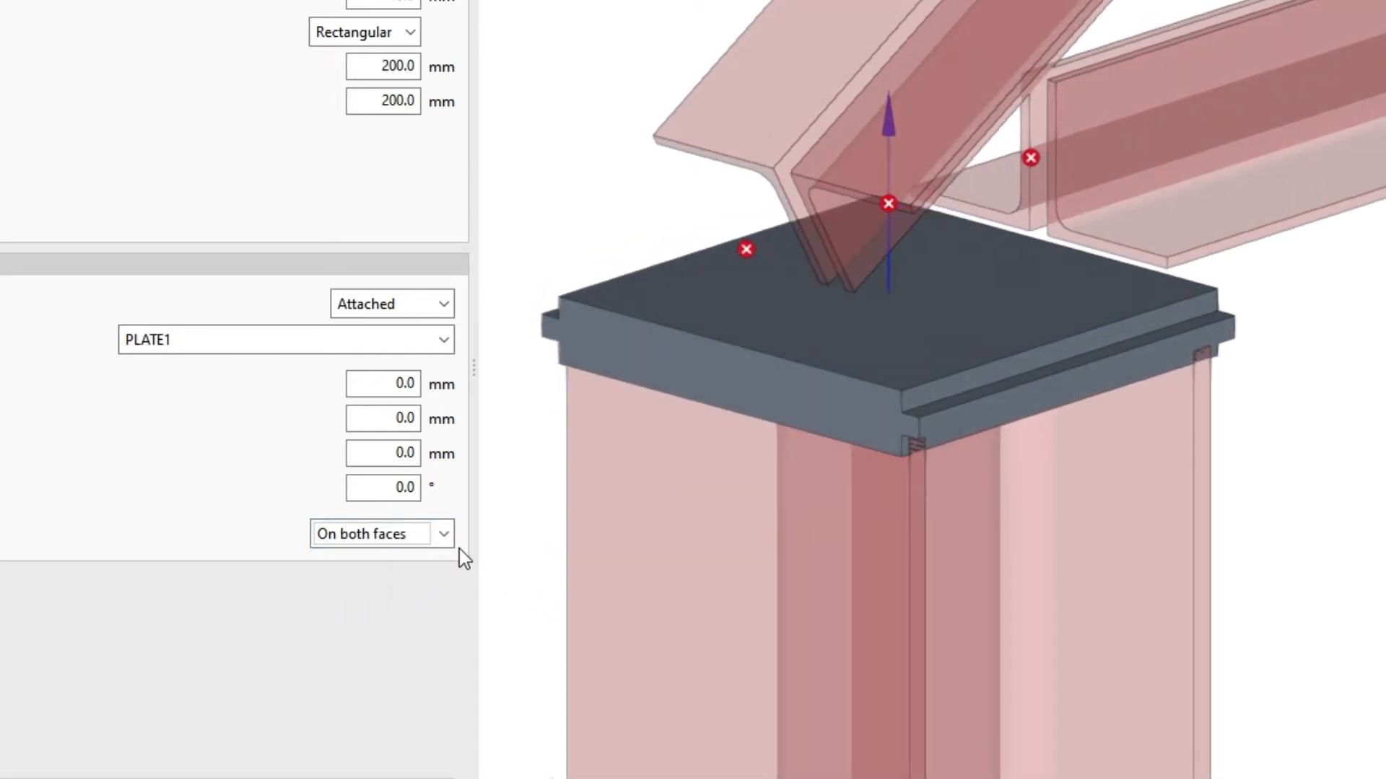
Step: Set the location of PLATE2 to the front face of PLATE1
click(443, 534)
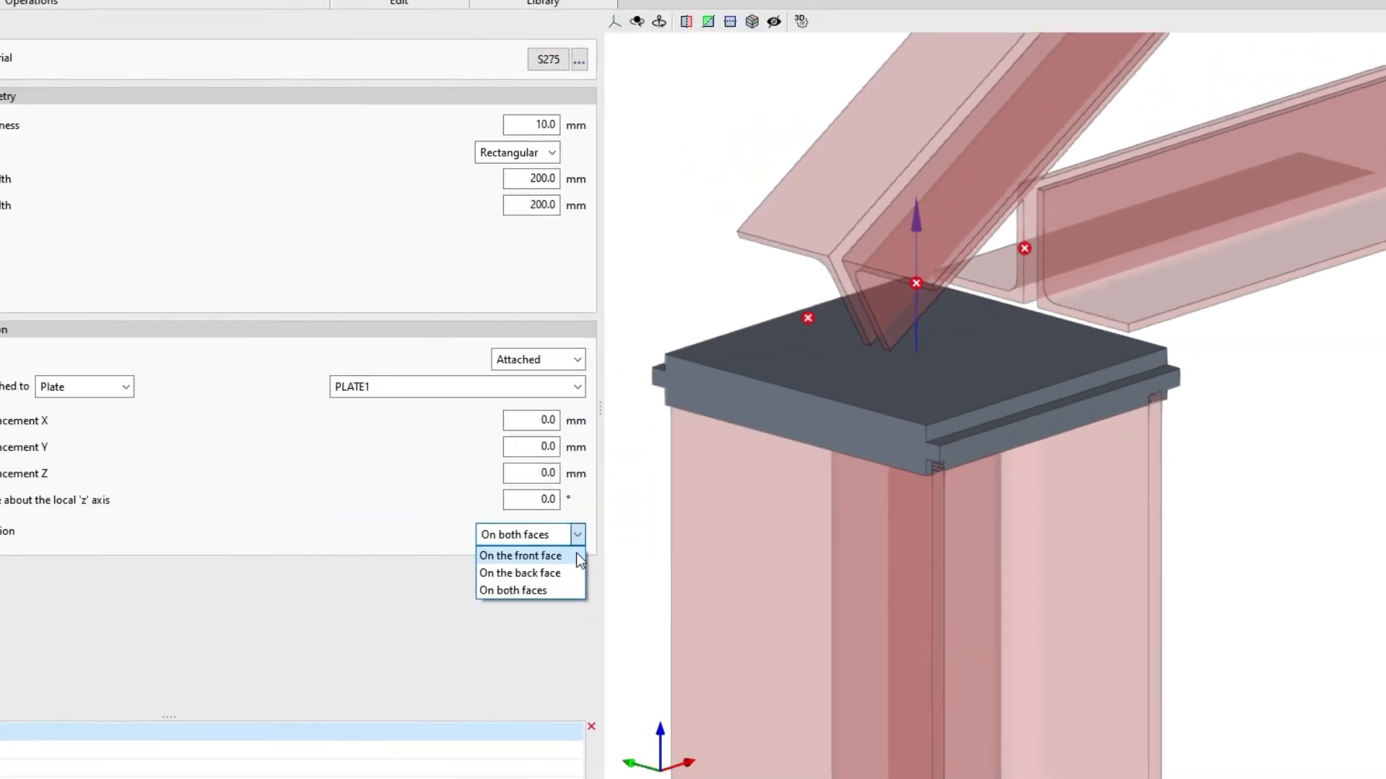
click(578, 557)
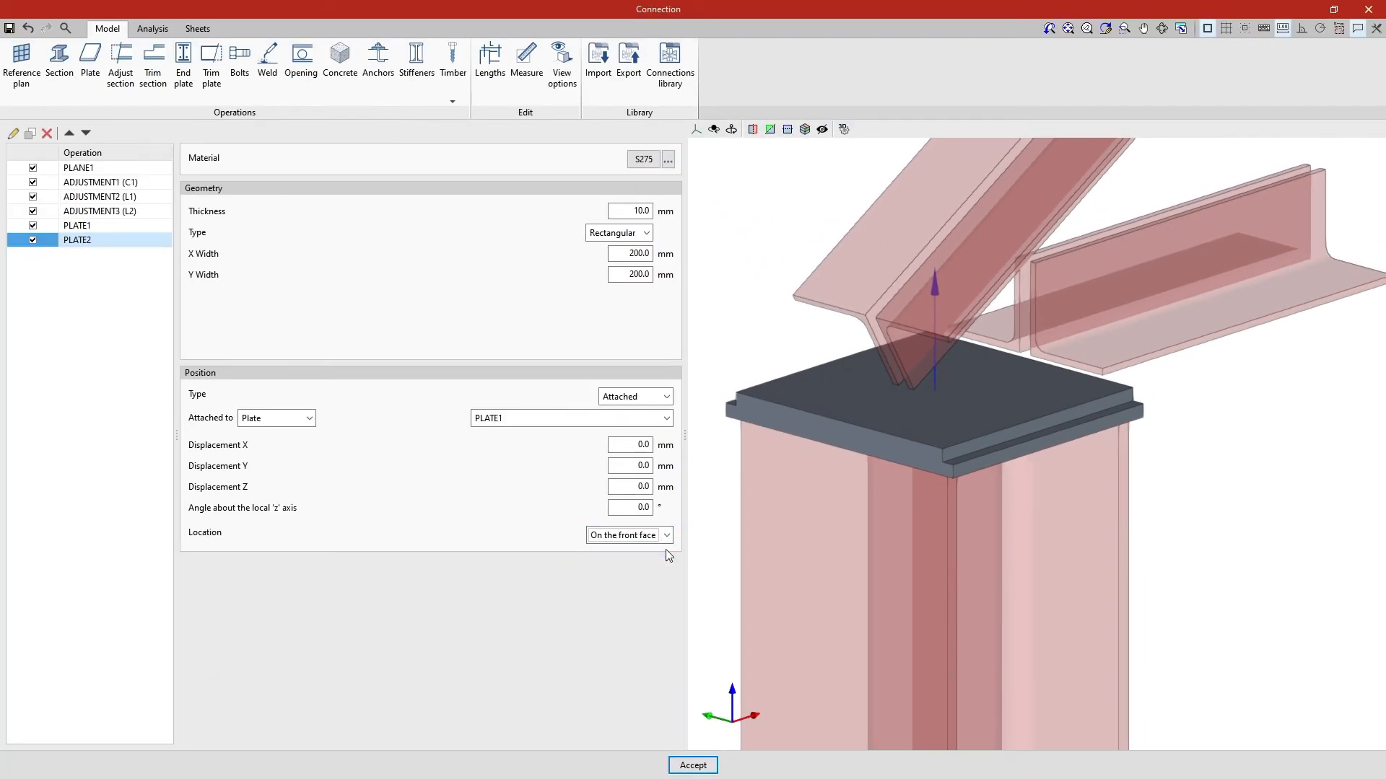
middle_drag(697, 556, 1003, 517)
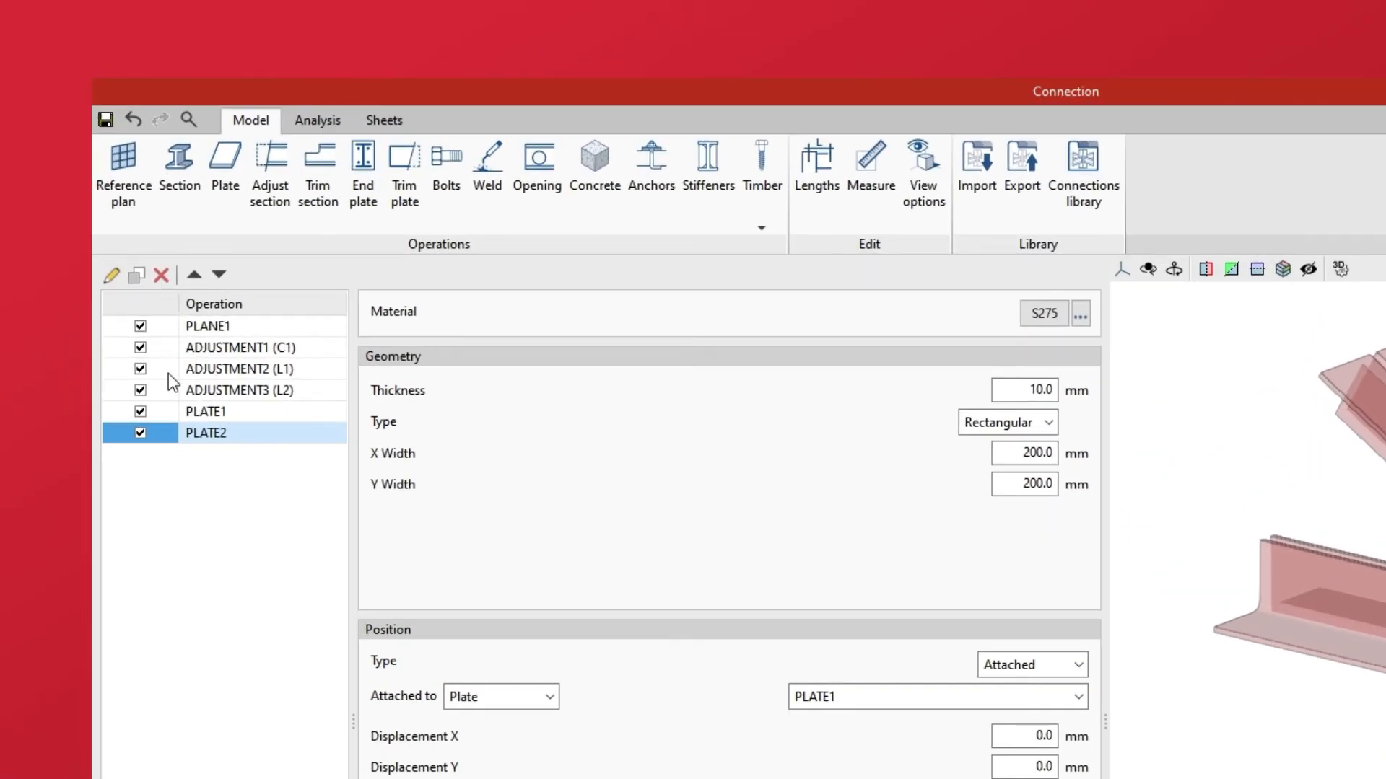
Step: Duplicate PLATE2 and change the copy's geometry type to Polygonal
click(135, 279)
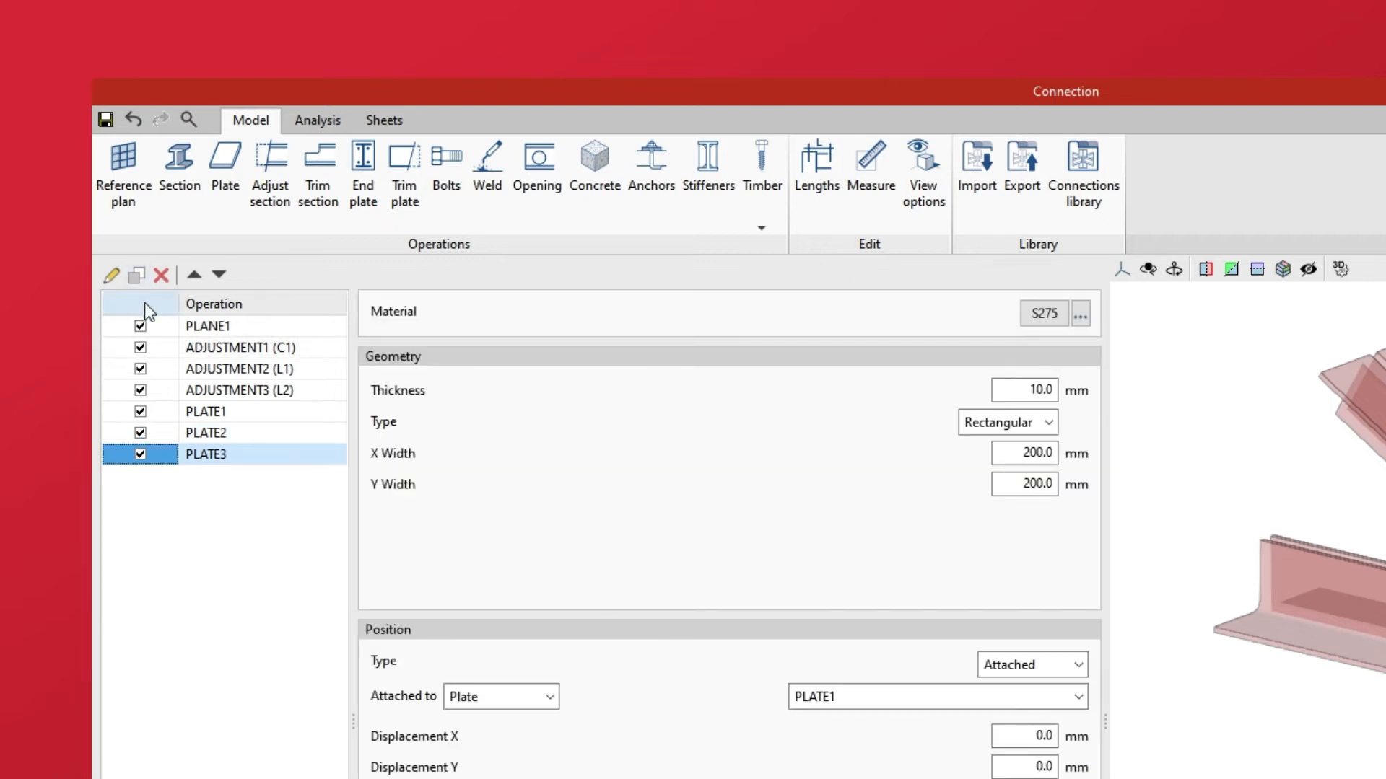
click(1047, 424)
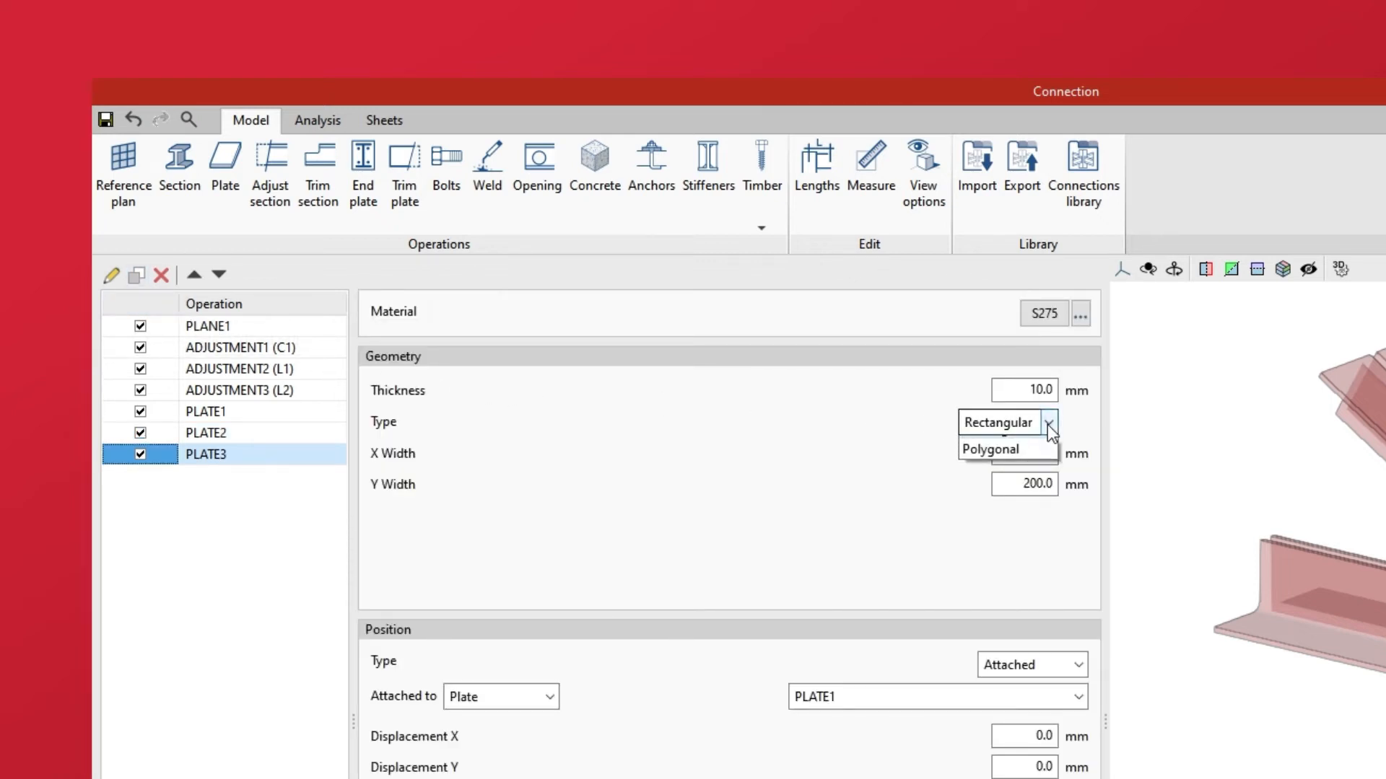
click(1046, 465)
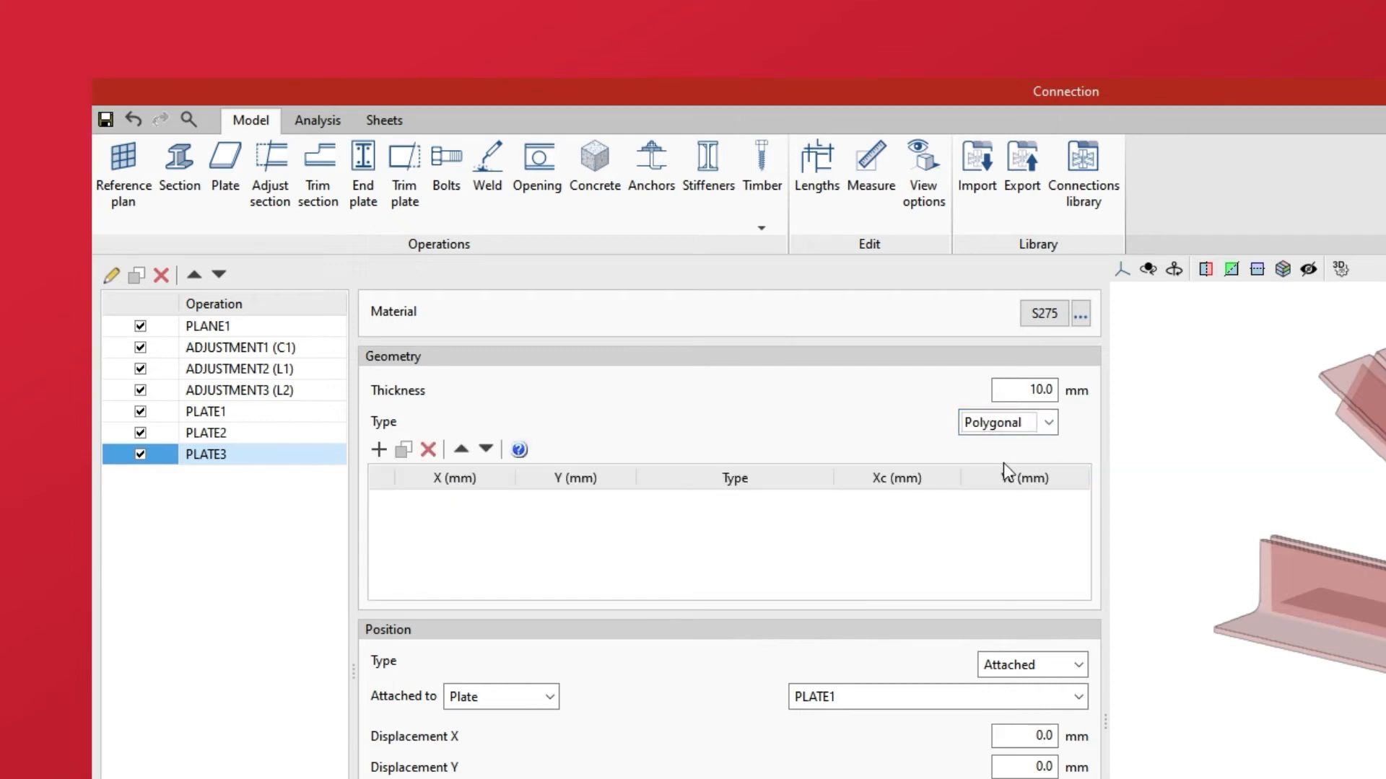
Step: Add six vertex rows to the polygonal plate's geometry table
click(380, 450)
click(382, 452)
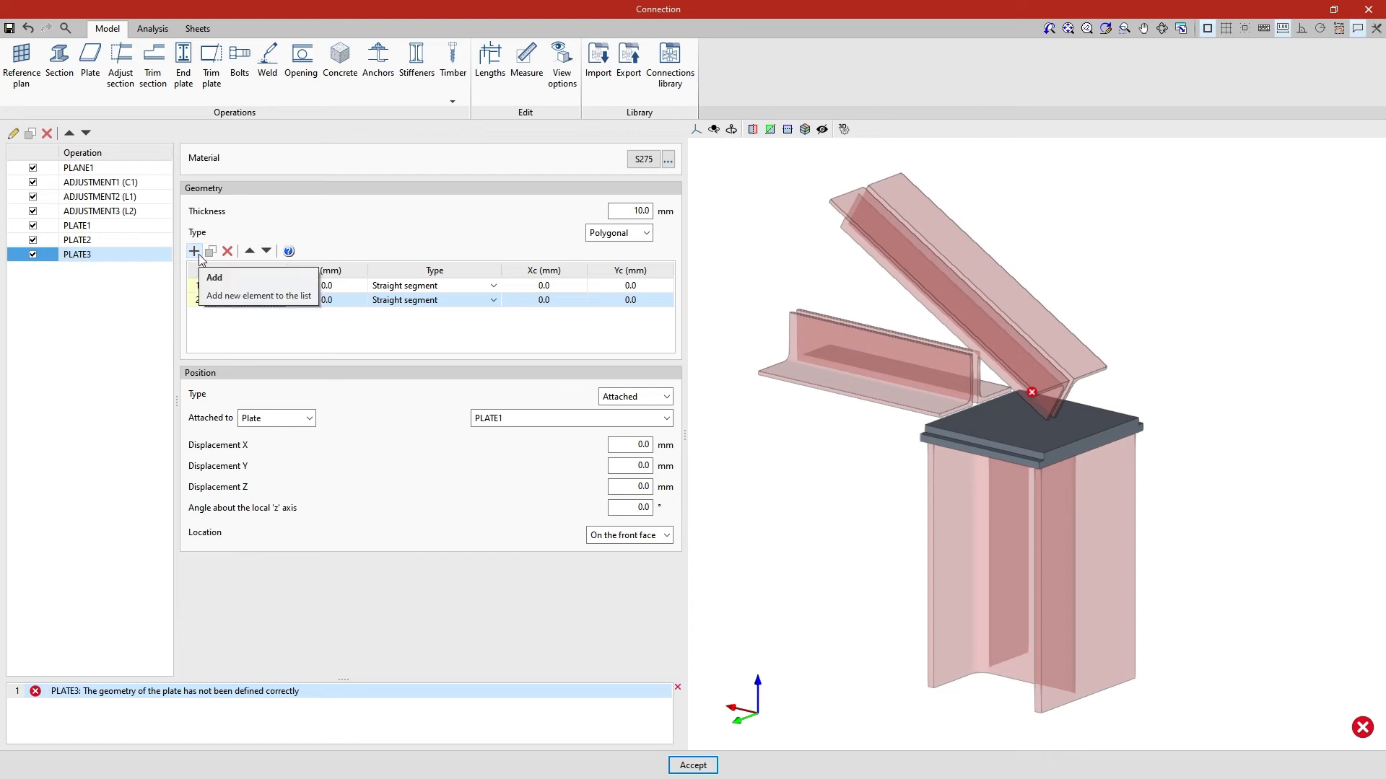
click(382, 452)
click(200, 255)
click(200, 256)
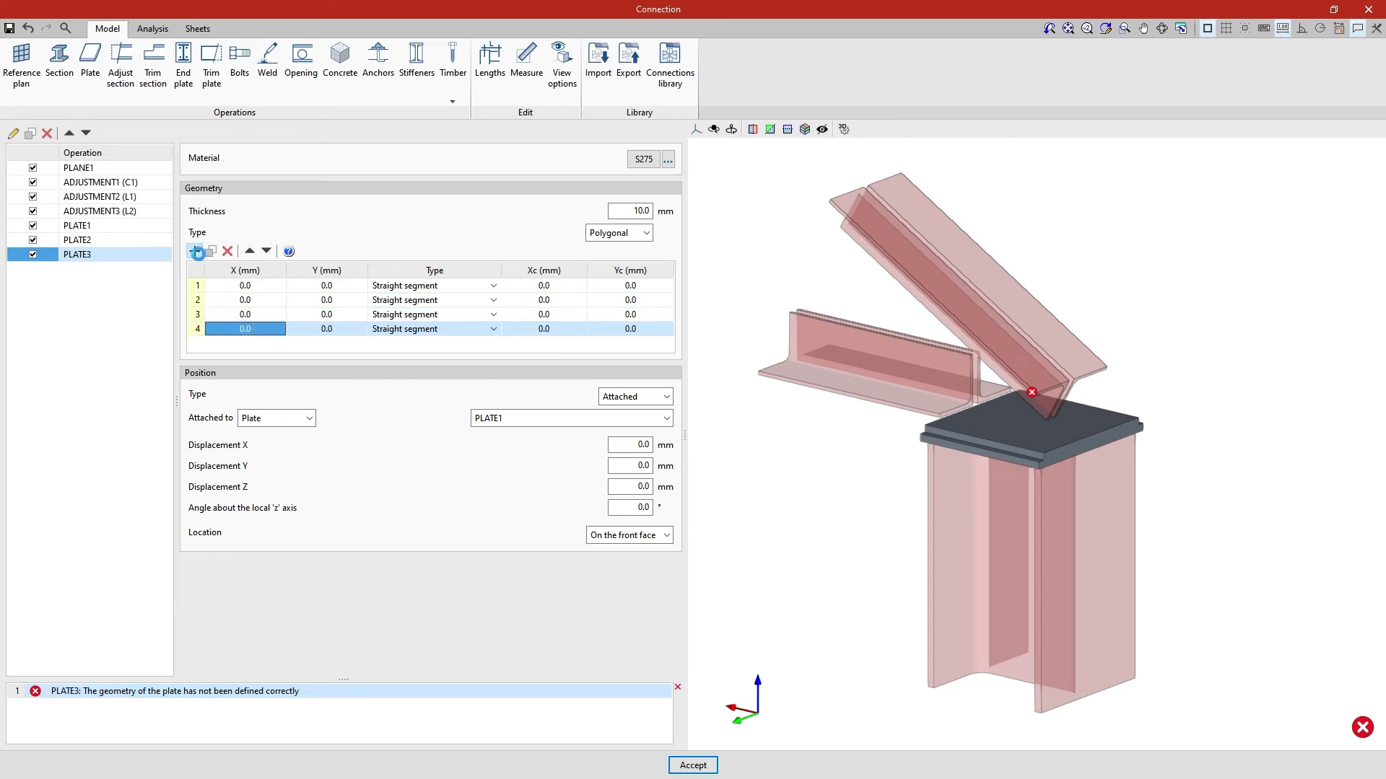
click(200, 255)
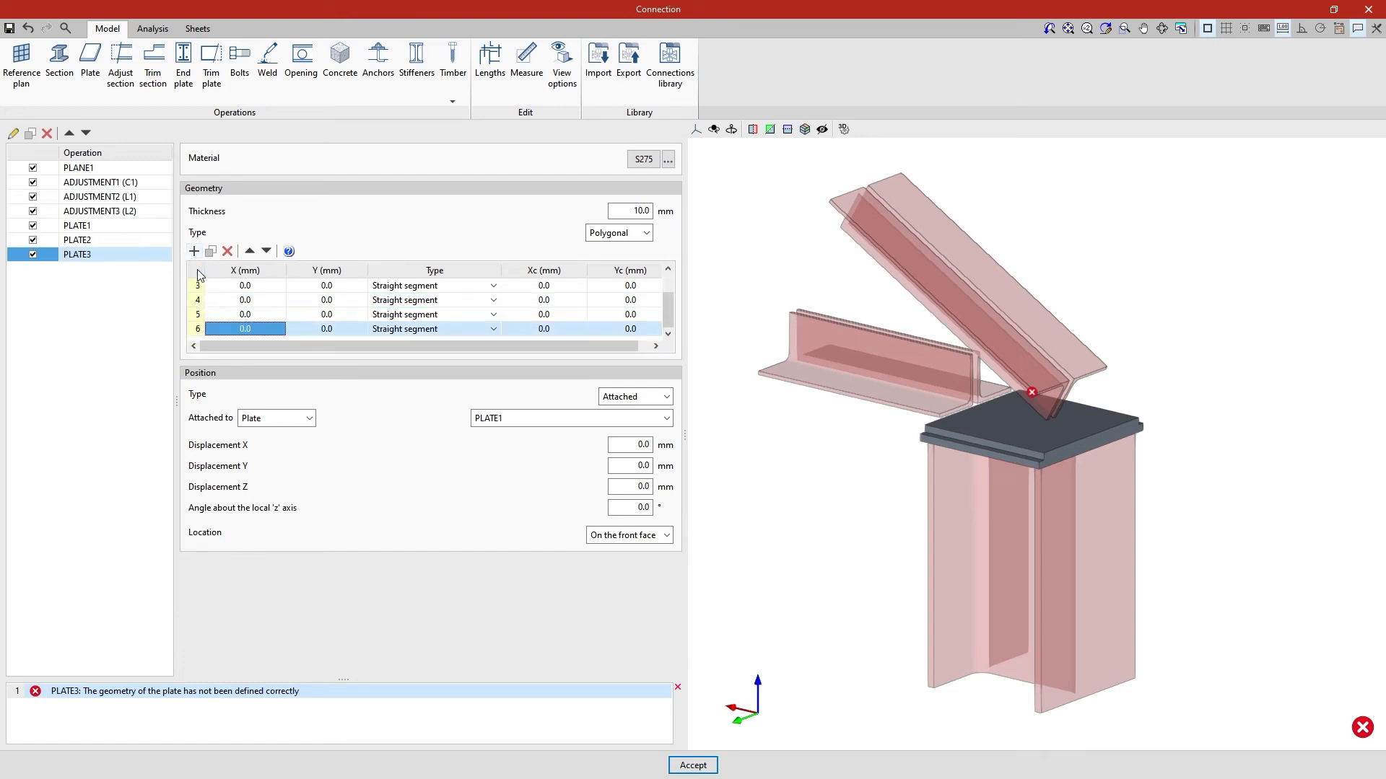
Step: Keep the first polygon vertex at the origin and set the second vertex to X 0, Y 77.5 mm
scroll(230, 286, up, 1)
click(235, 288)
key(Tab)
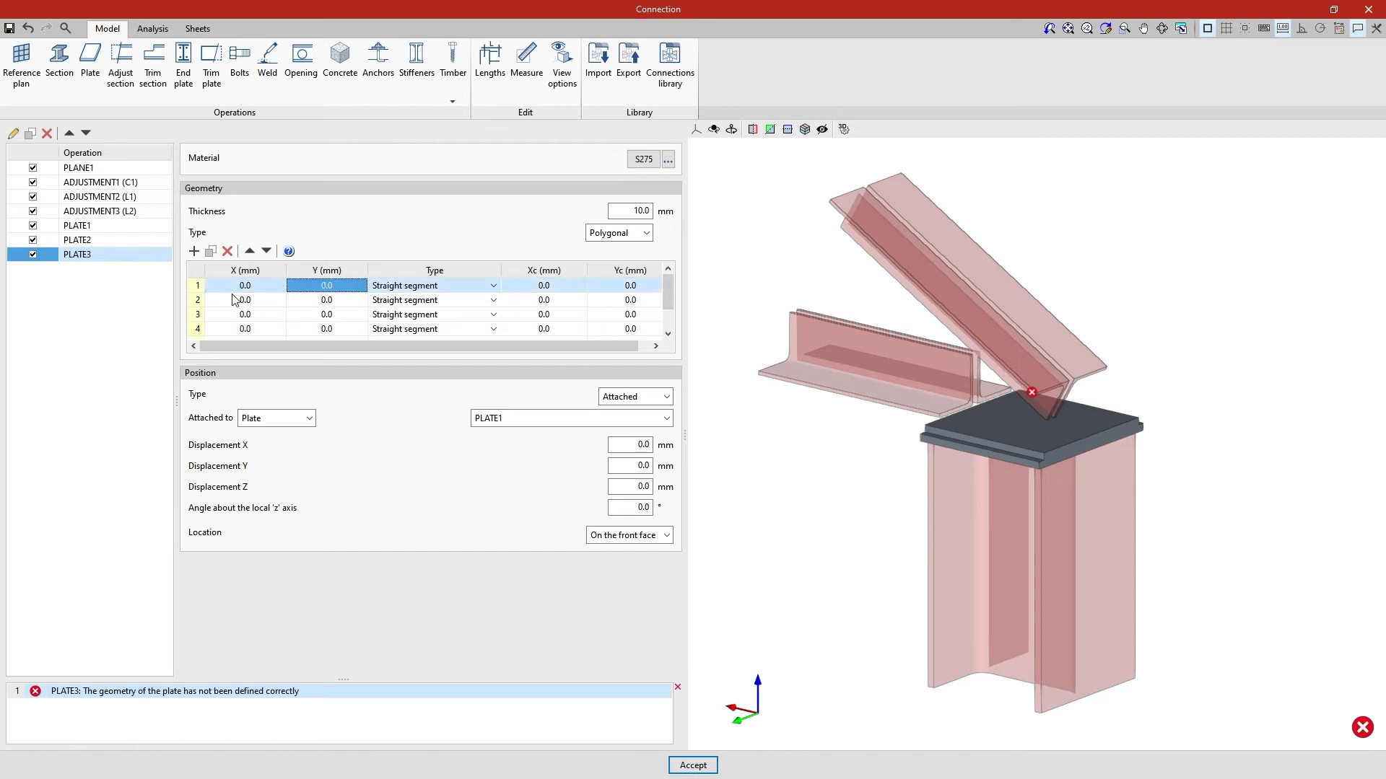
click(232, 304)
key(Tab)
text(77.5)
key(Return)
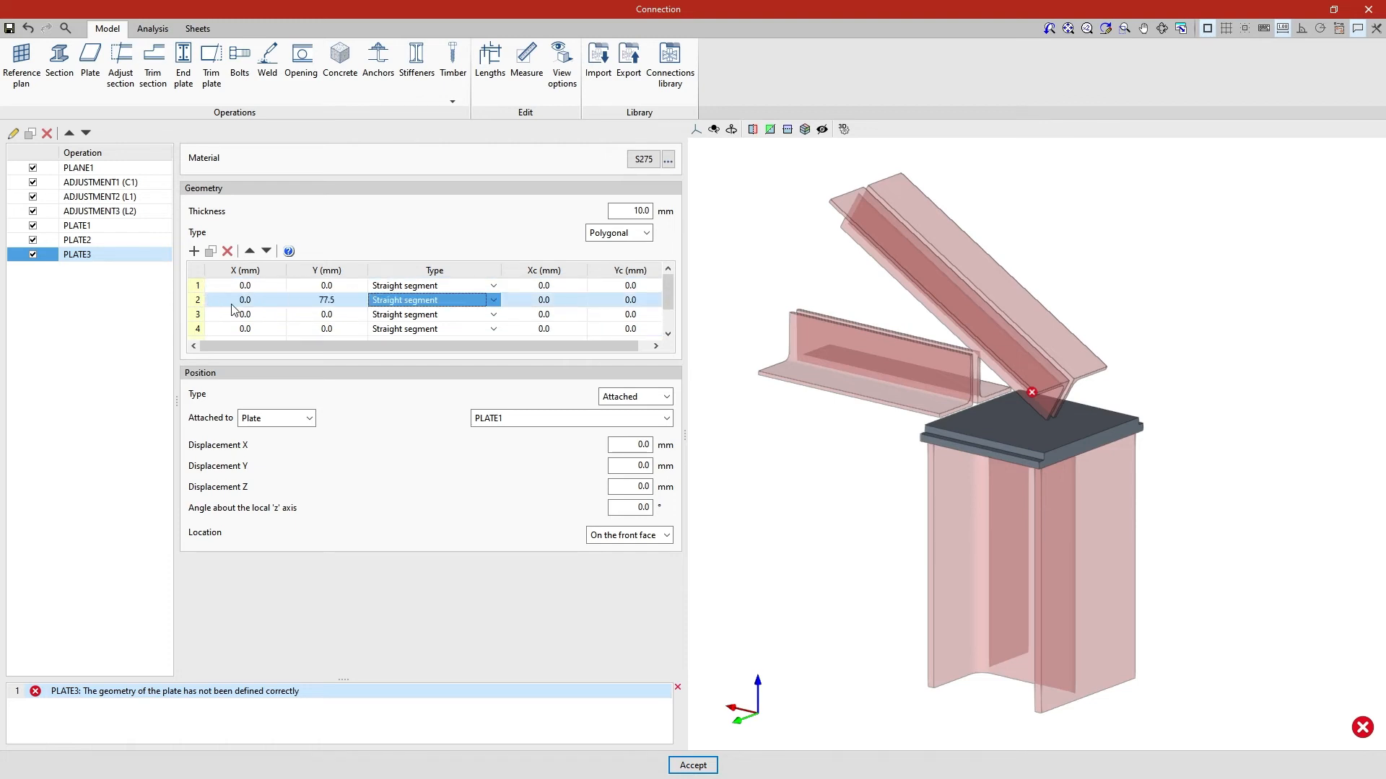
Step: Set polygon vertex 3 to X 203.5, Y 195 mm and vertex 4 to X 250.3, Y 195 mm
click(232, 317)
text(203.5)
key(Tab)
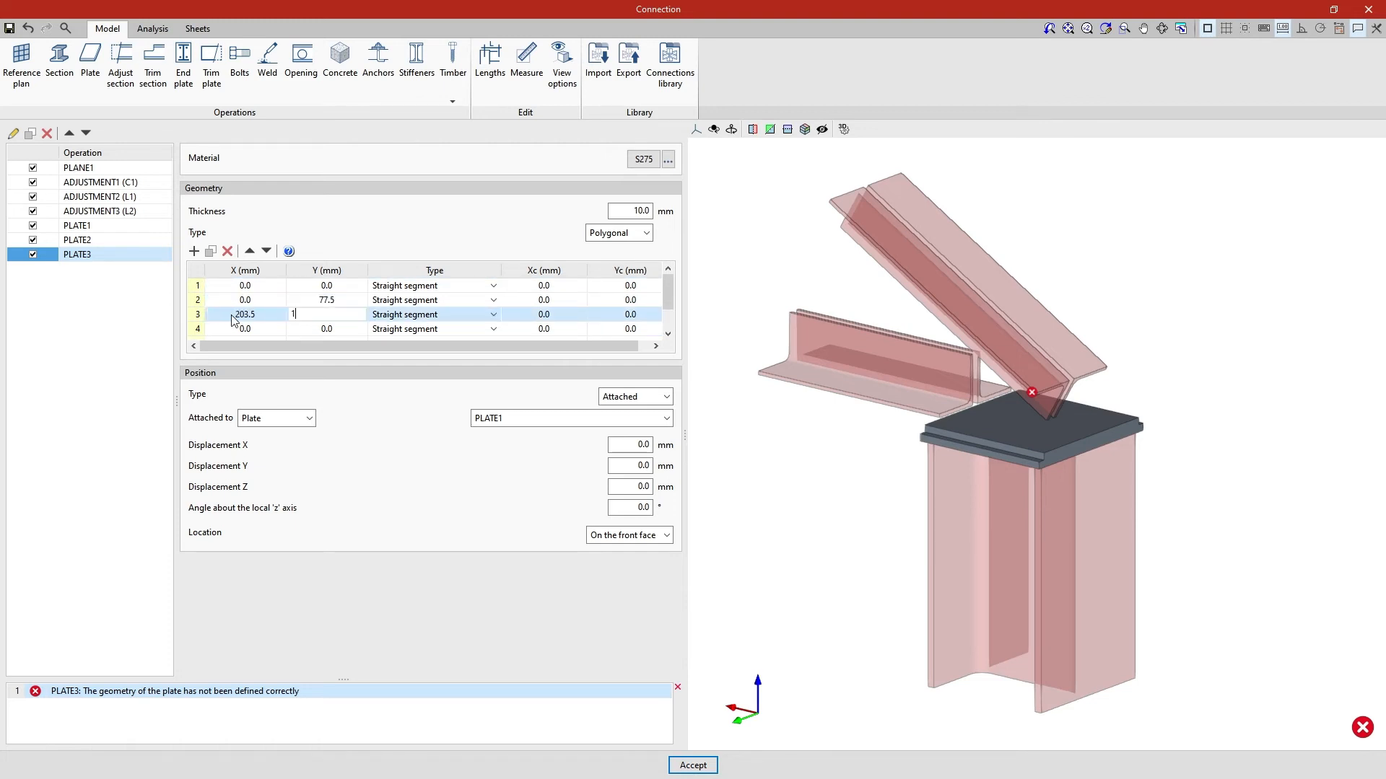
text(195)
key(Return)
click(232, 328)
text(250.3)
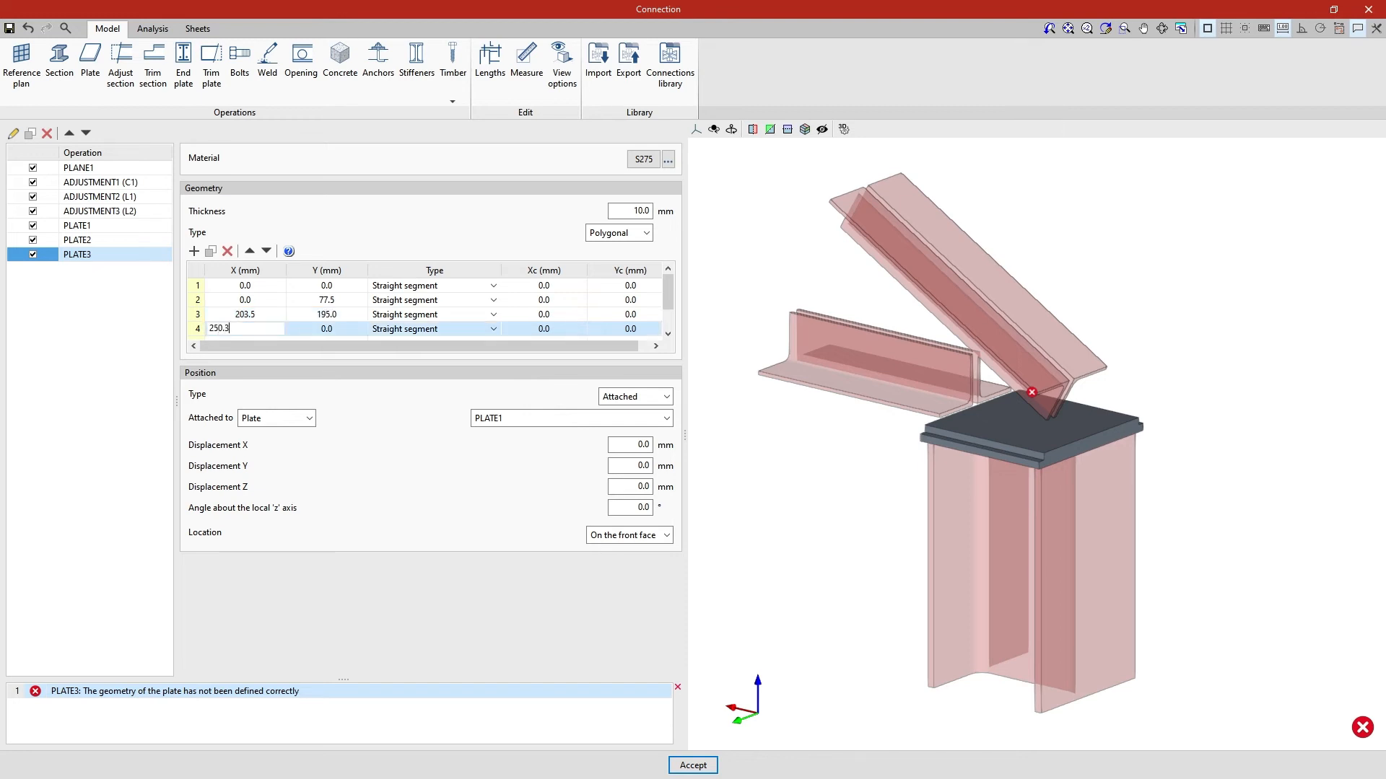
key(Tab)
text(195)
key(Return)
Step: Set polygon vertex 5 to X 385, Y 82 mm and vertex 6 to X 385, Y 0 mm
scroll(235, 318, down, 1)
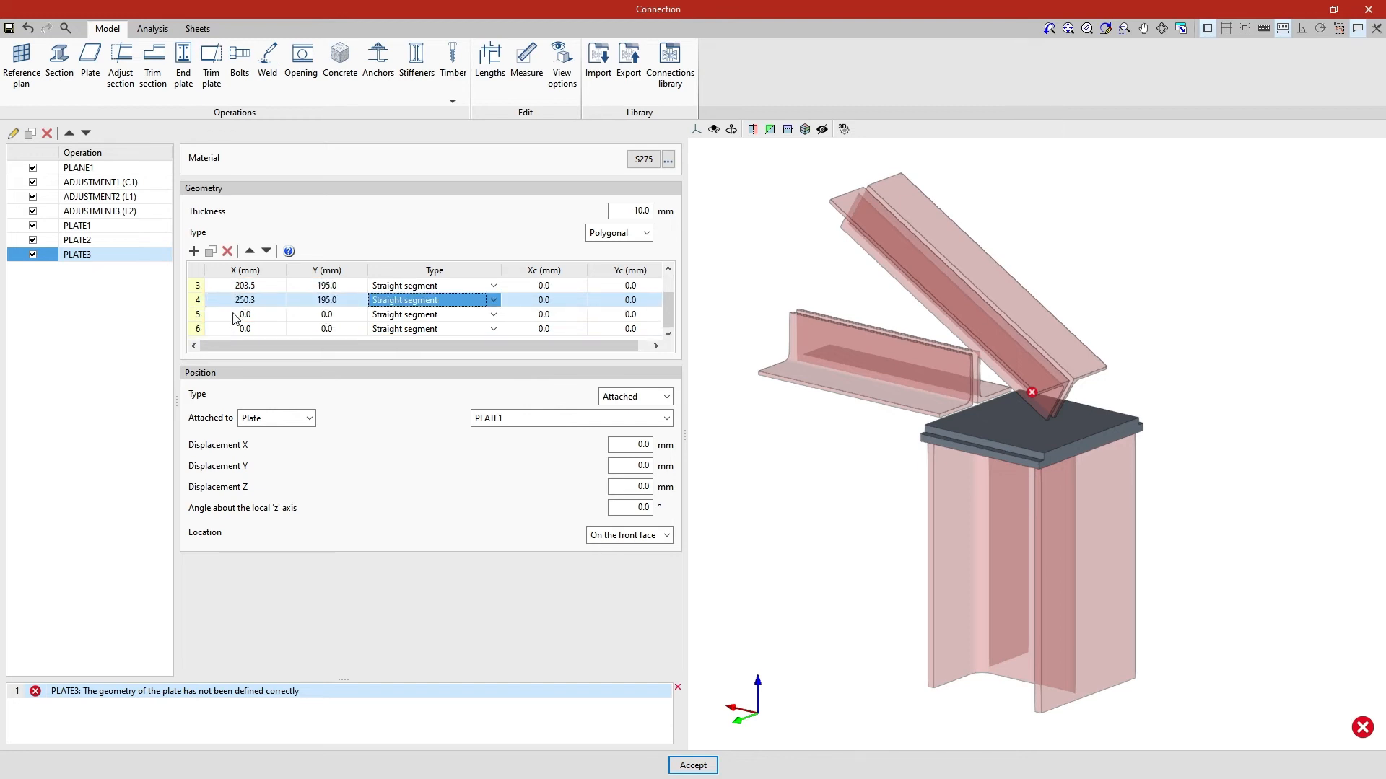
click(235, 318)
text(385)
key(Tab)
text(82)
key(Return)
click(234, 334)
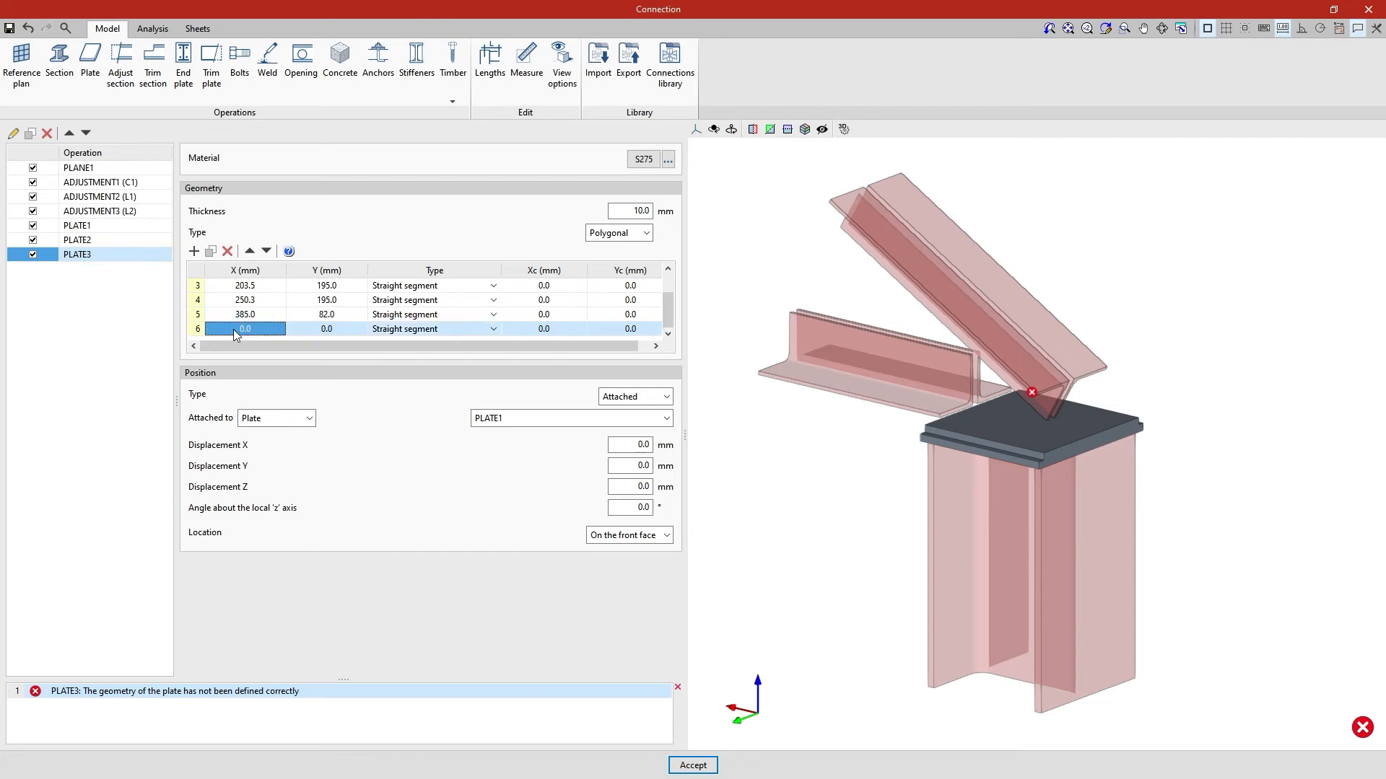
text(385)
key(Tab)
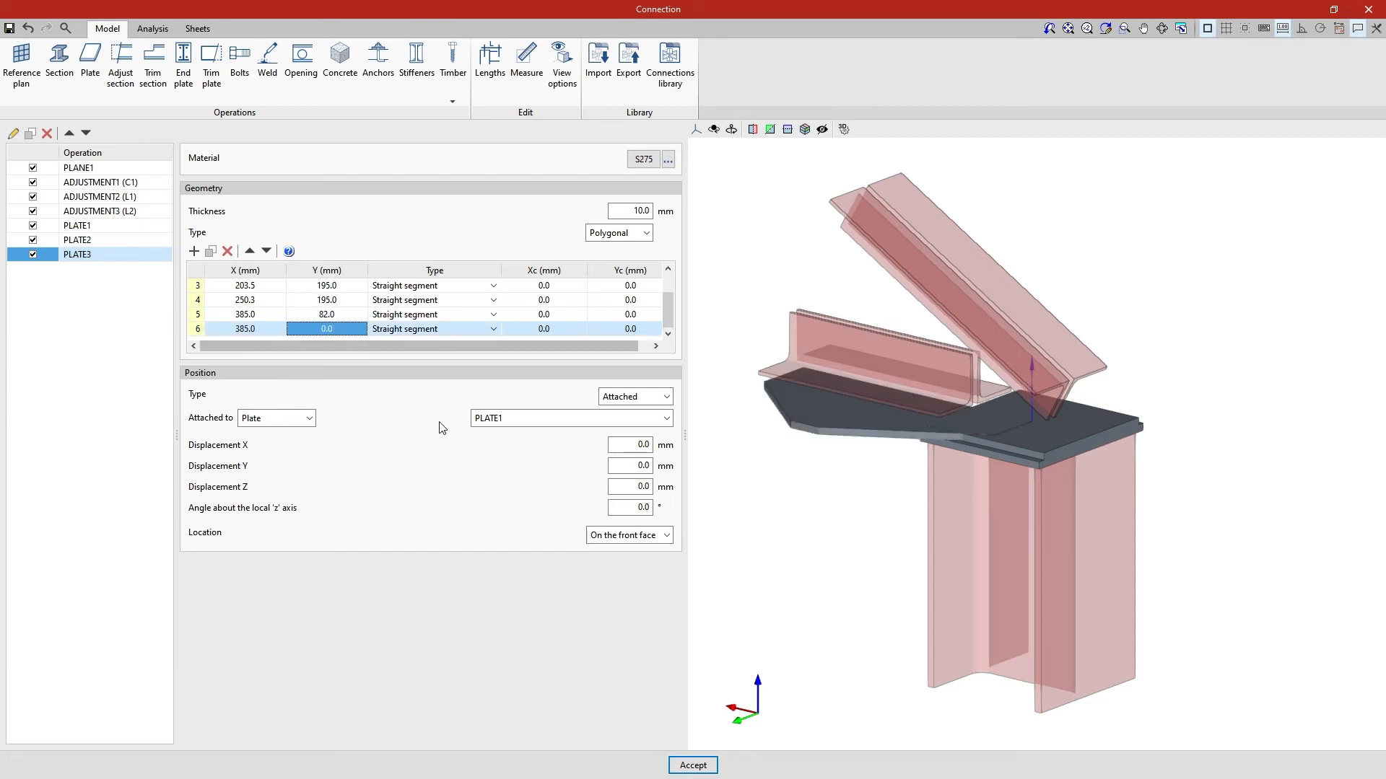
mouse_move(745, 476)
middle_down()
mouse_move(797, 527)
mouse_move(730, 494)
middle_up()
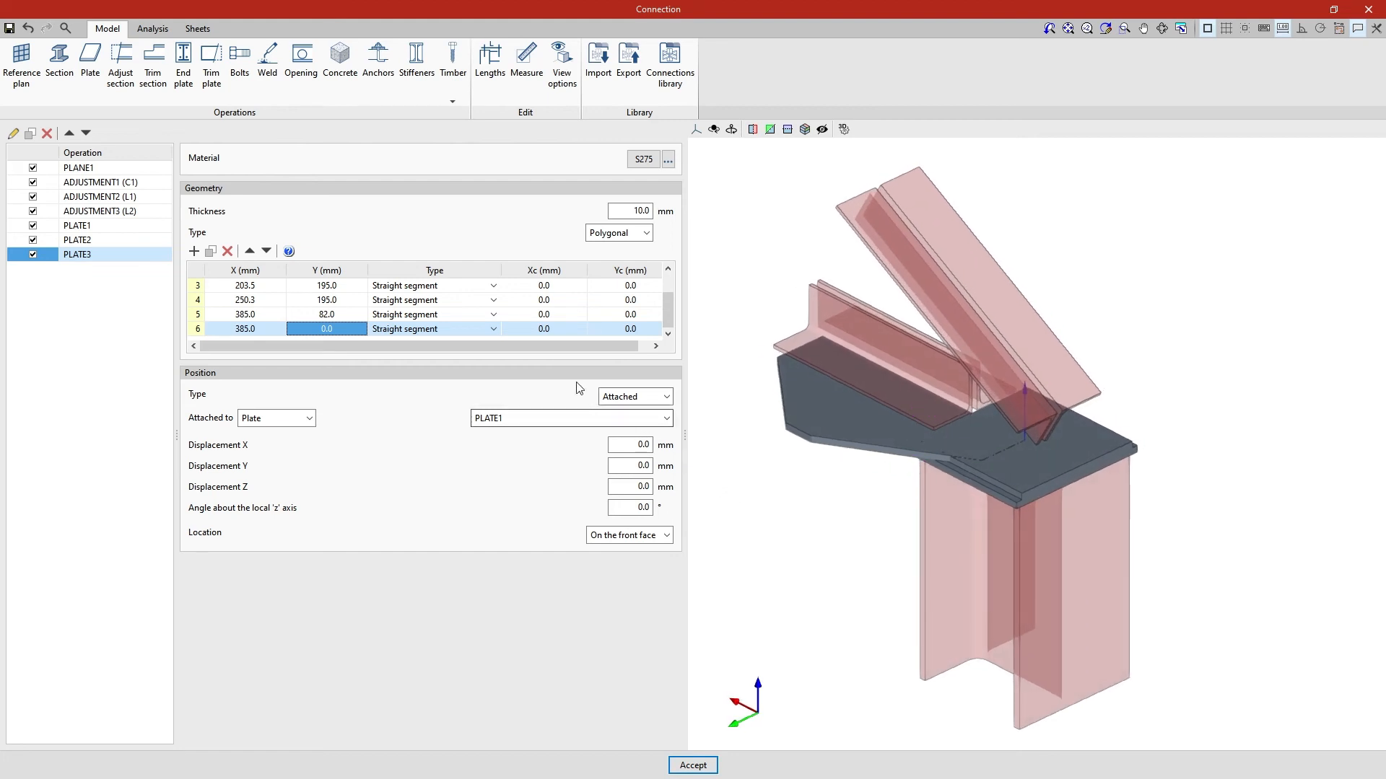
Step: Check the segment type options for vertex 4 and the help diagram explaining the polygon vertex and arc centre coordinates
click(494, 301)
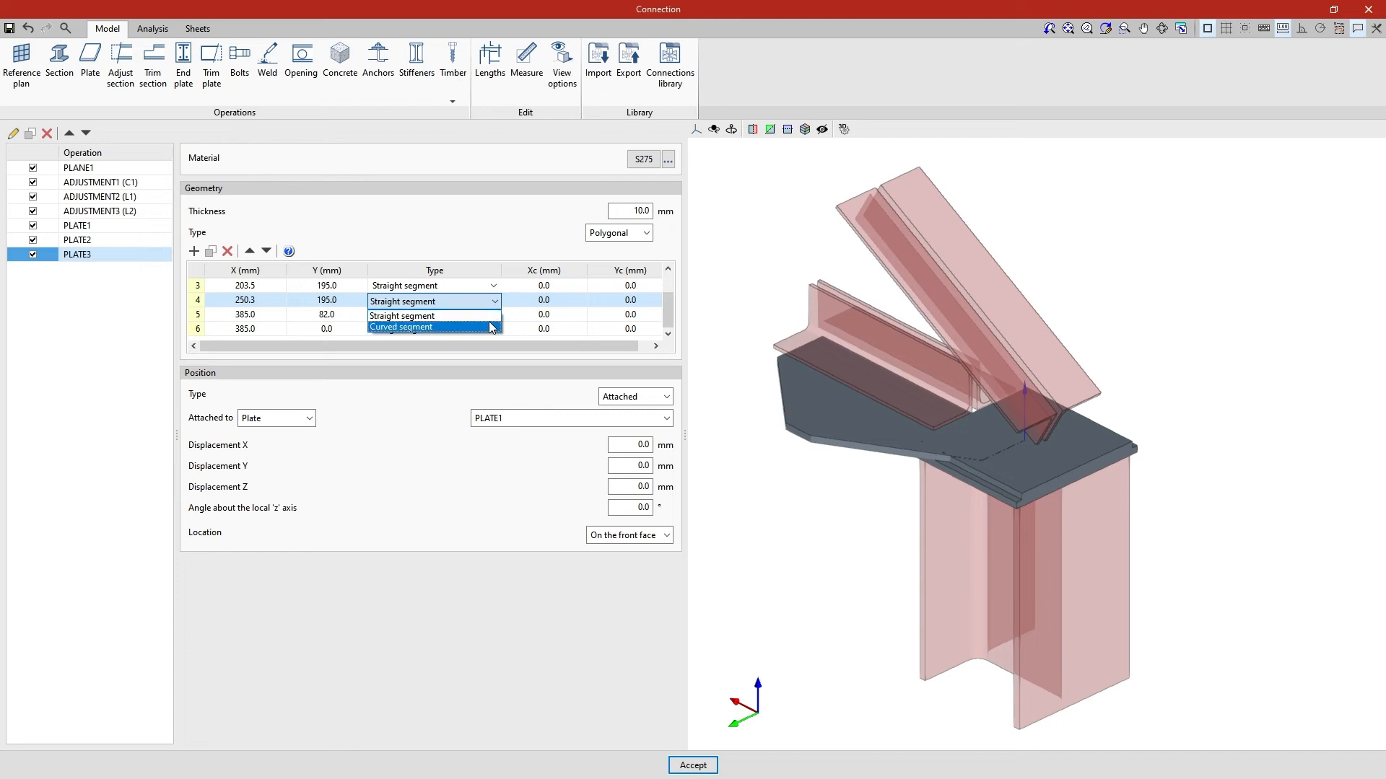
click(490, 317)
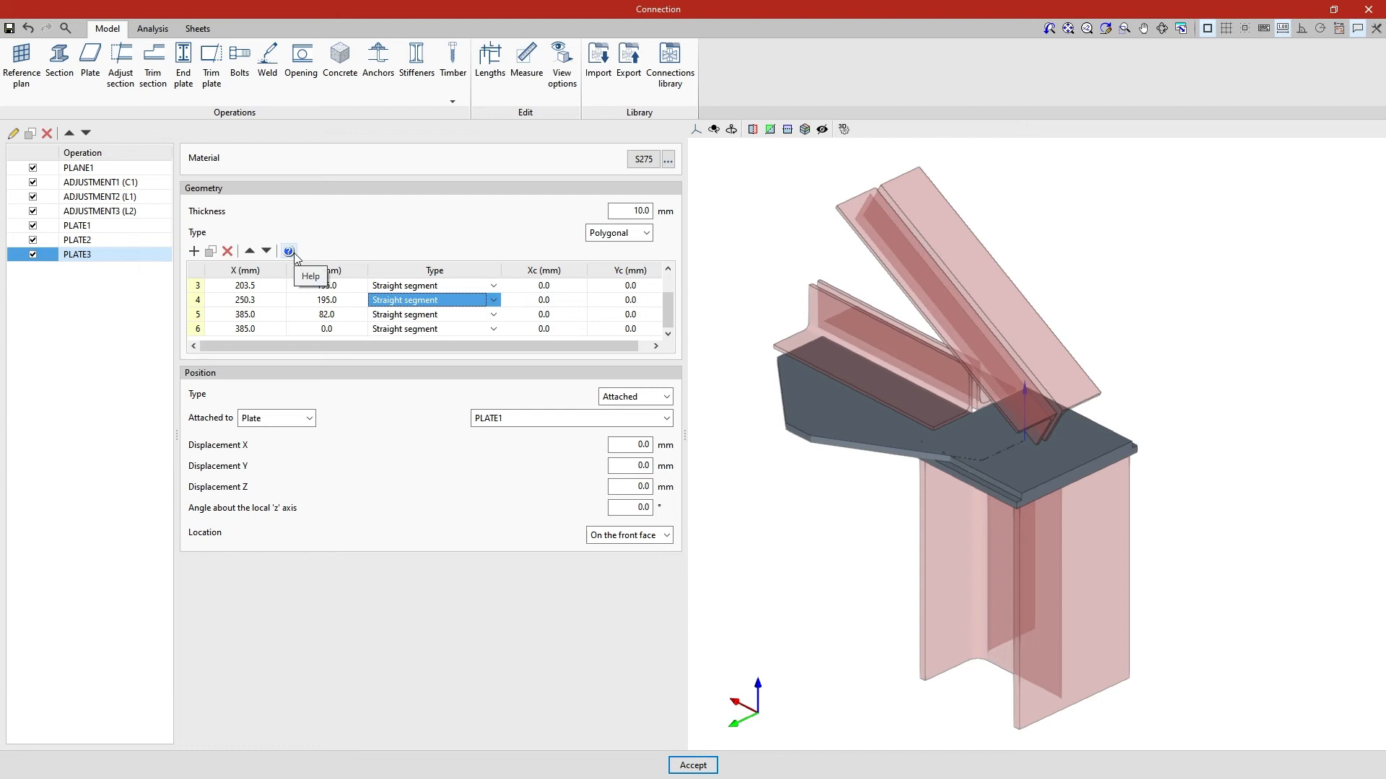
click(290, 252)
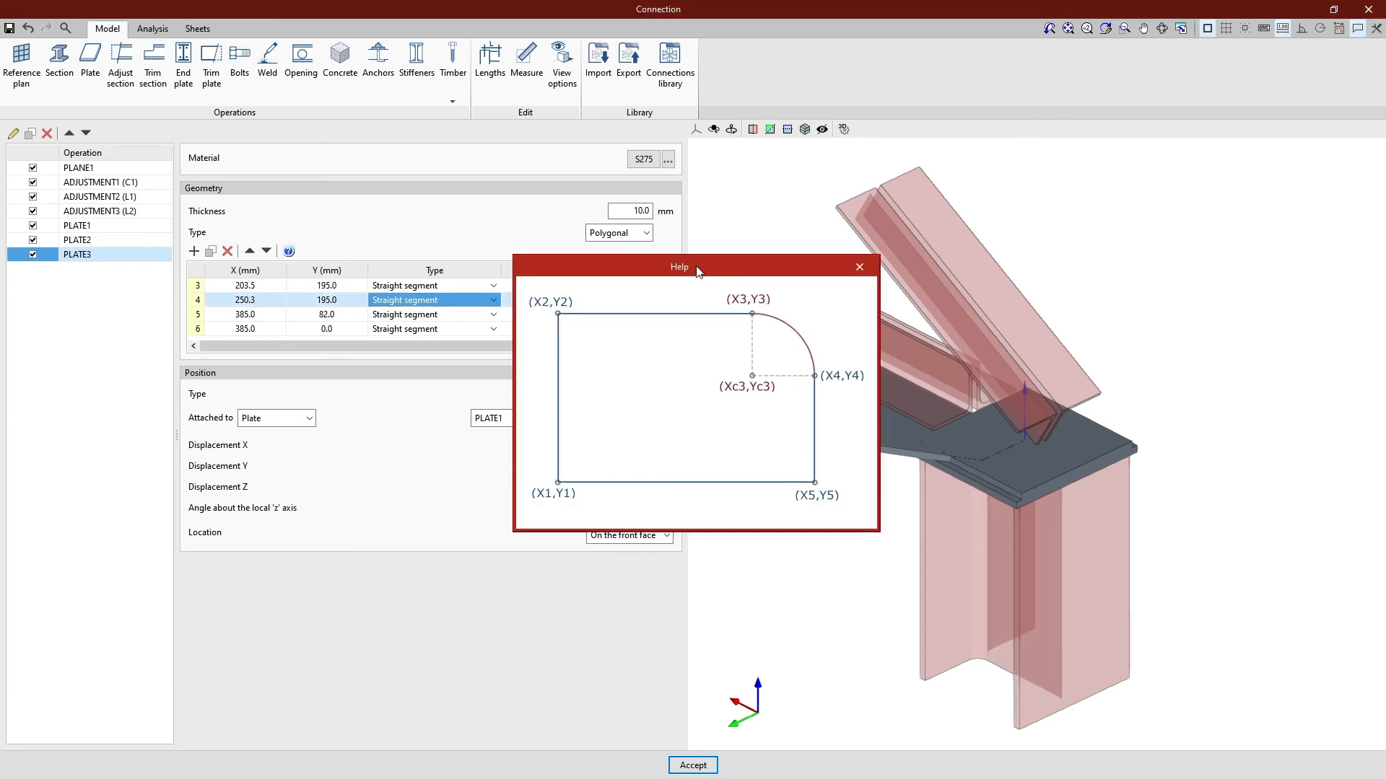
click(858, 270)
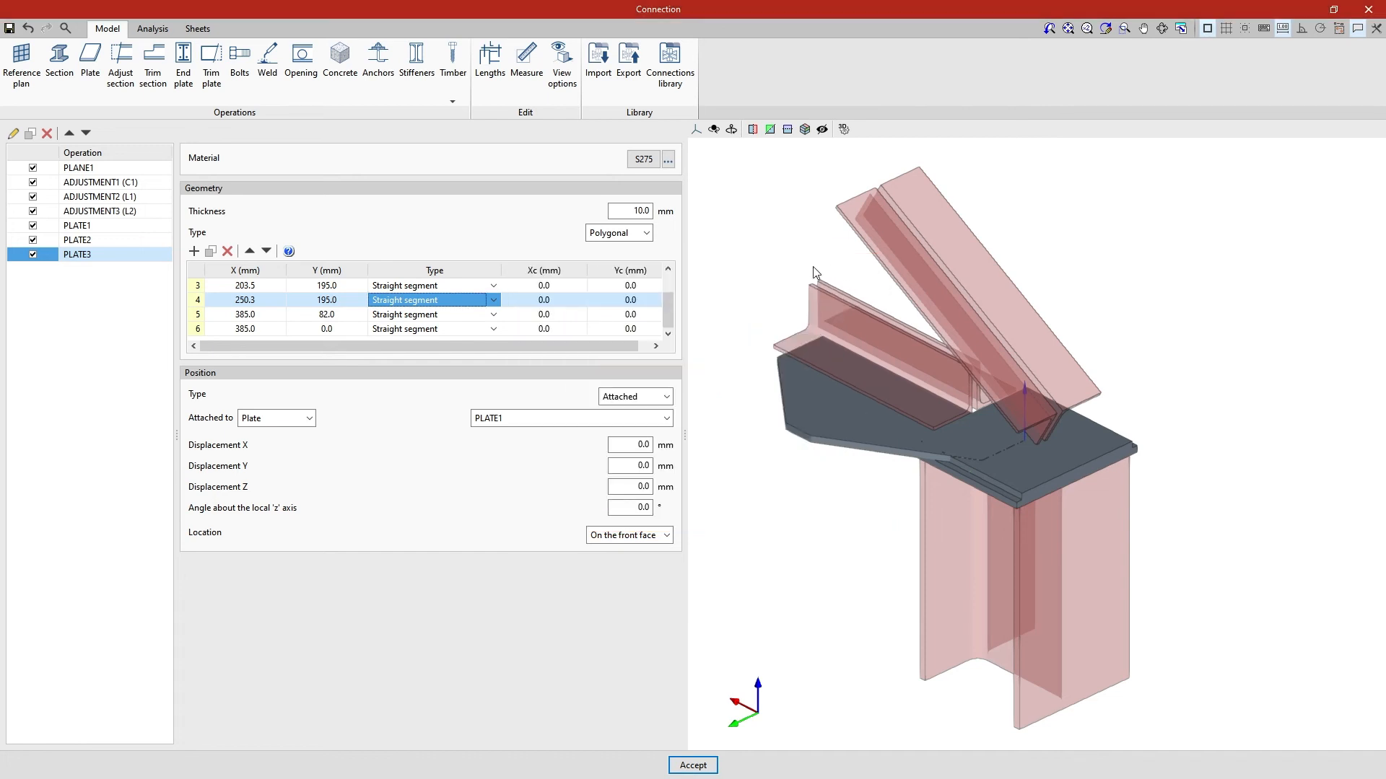
Step: Change the position type of PLATE3 to Perpendicular and make it perpendicular to PLATE2
click(665, 396)
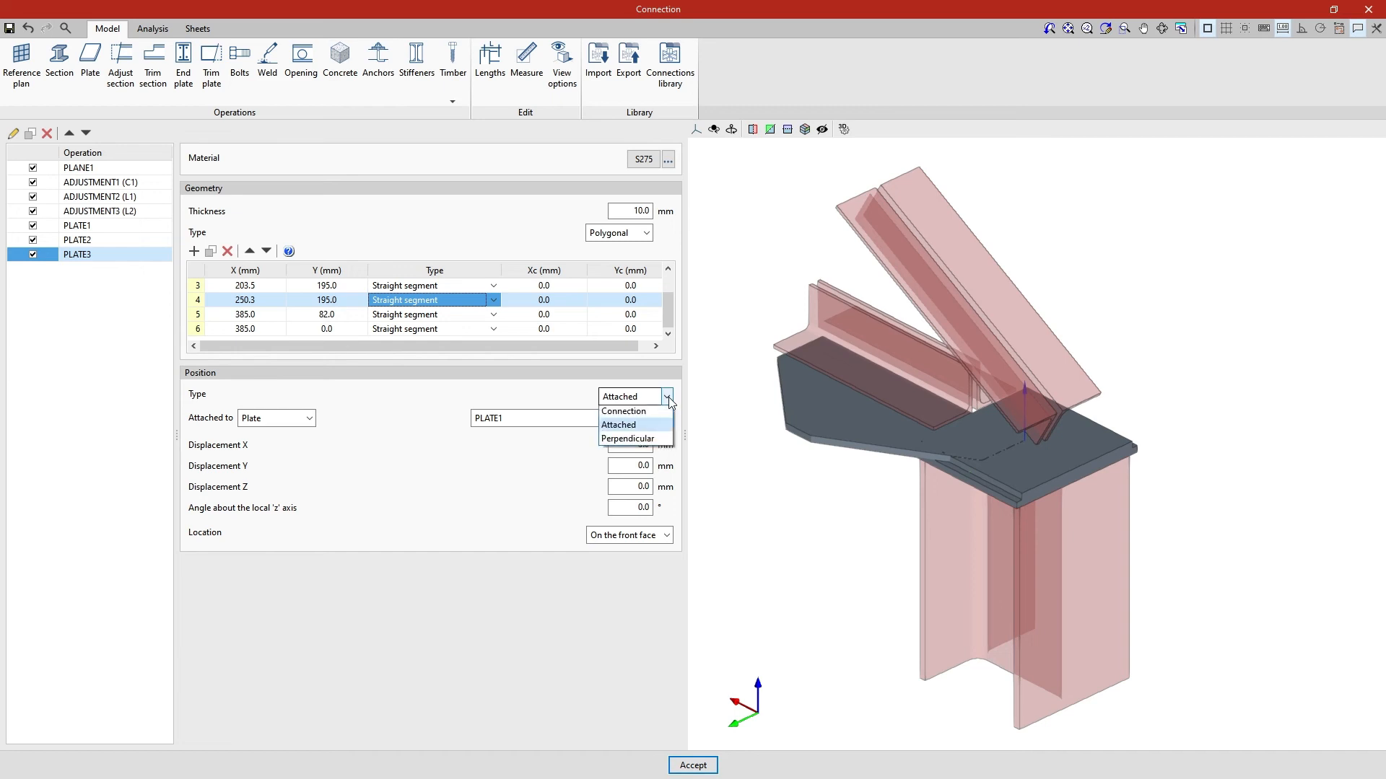
click(664, 440)
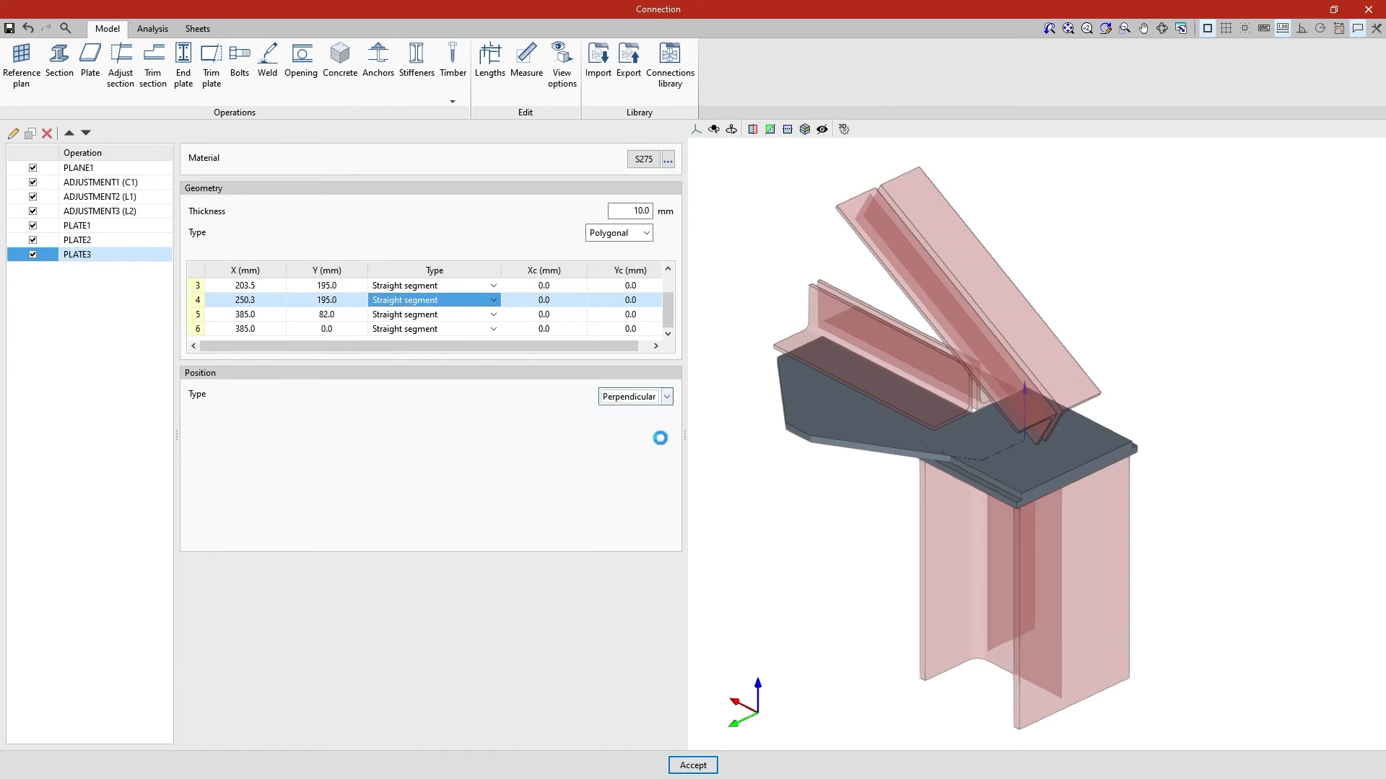
mouse_move(765, 514)
middle_down()
mouse_move(928, 551)
mouse_move(1150, 516)
middle_up()
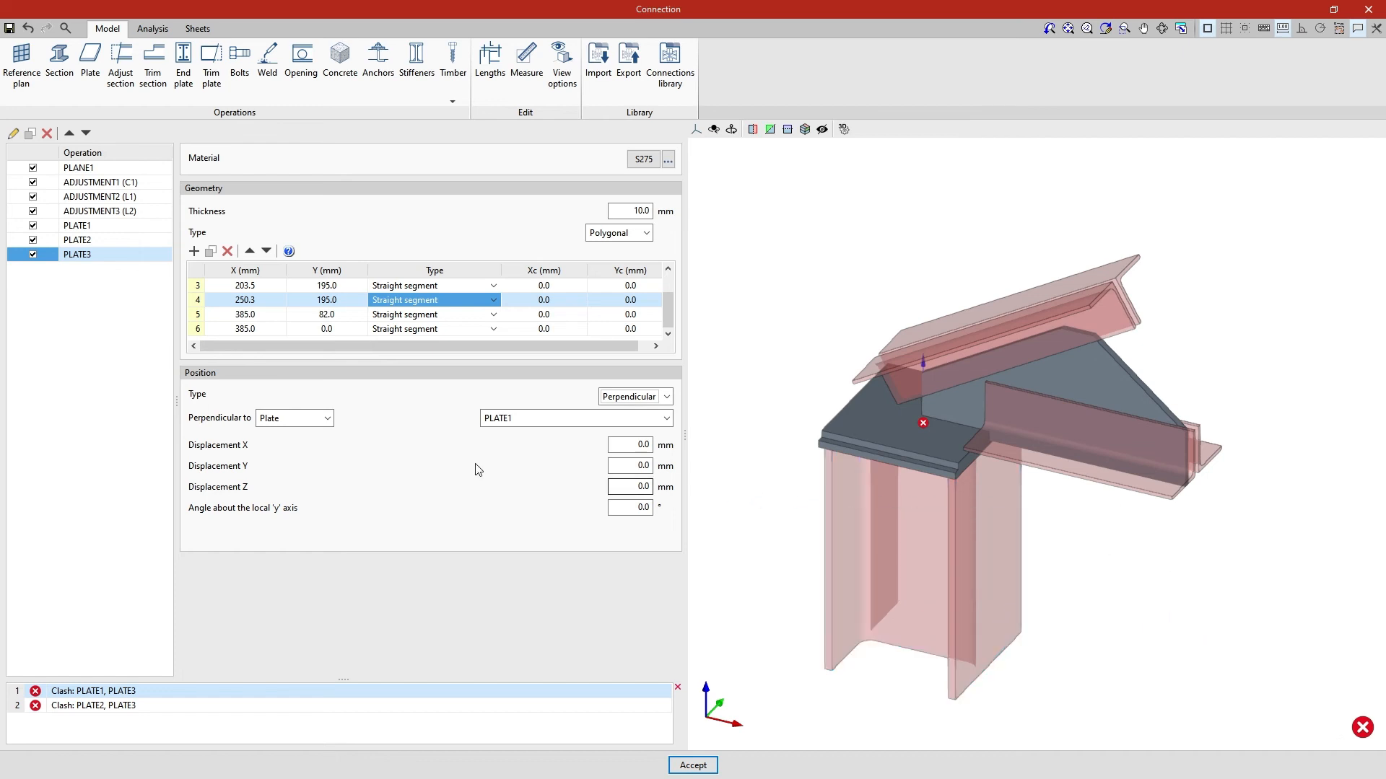
click(328, 419)
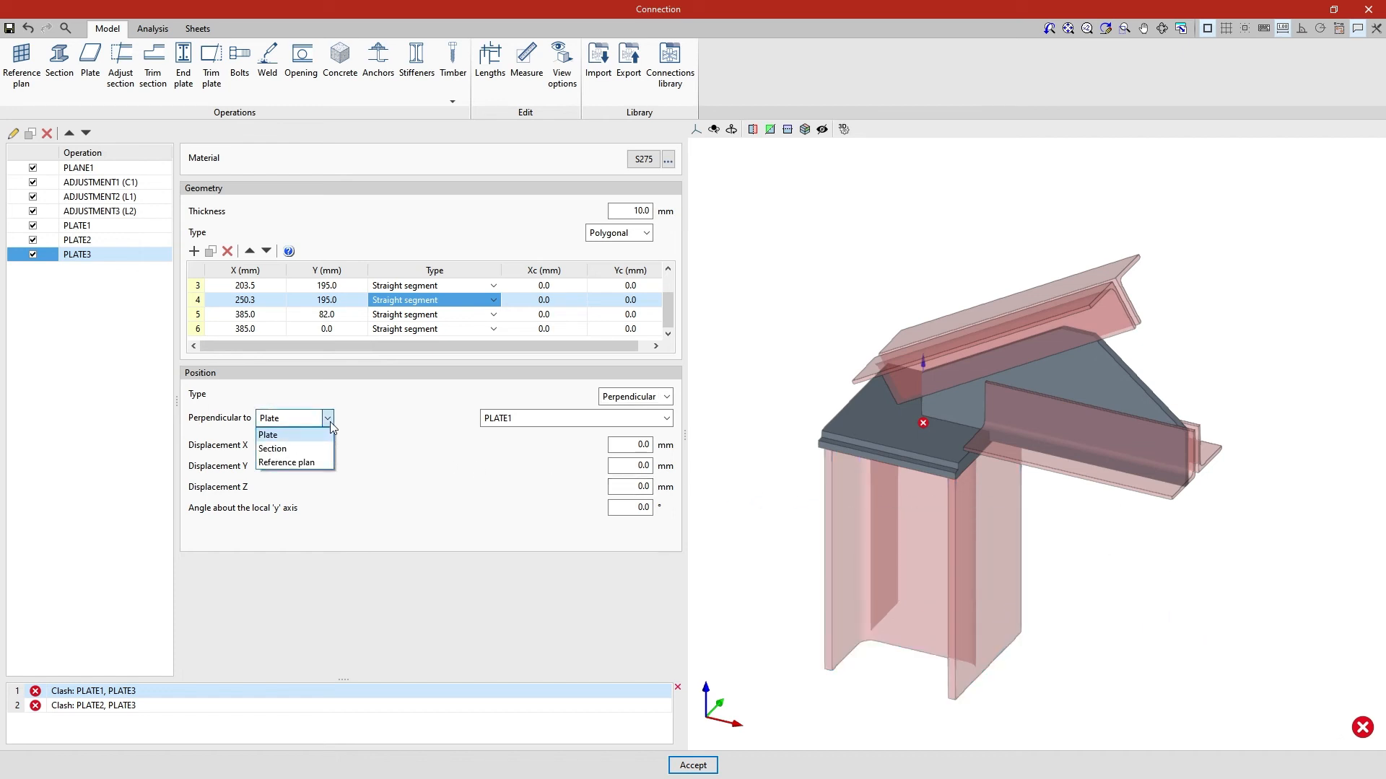
click(330, 419)
click(666, 419)
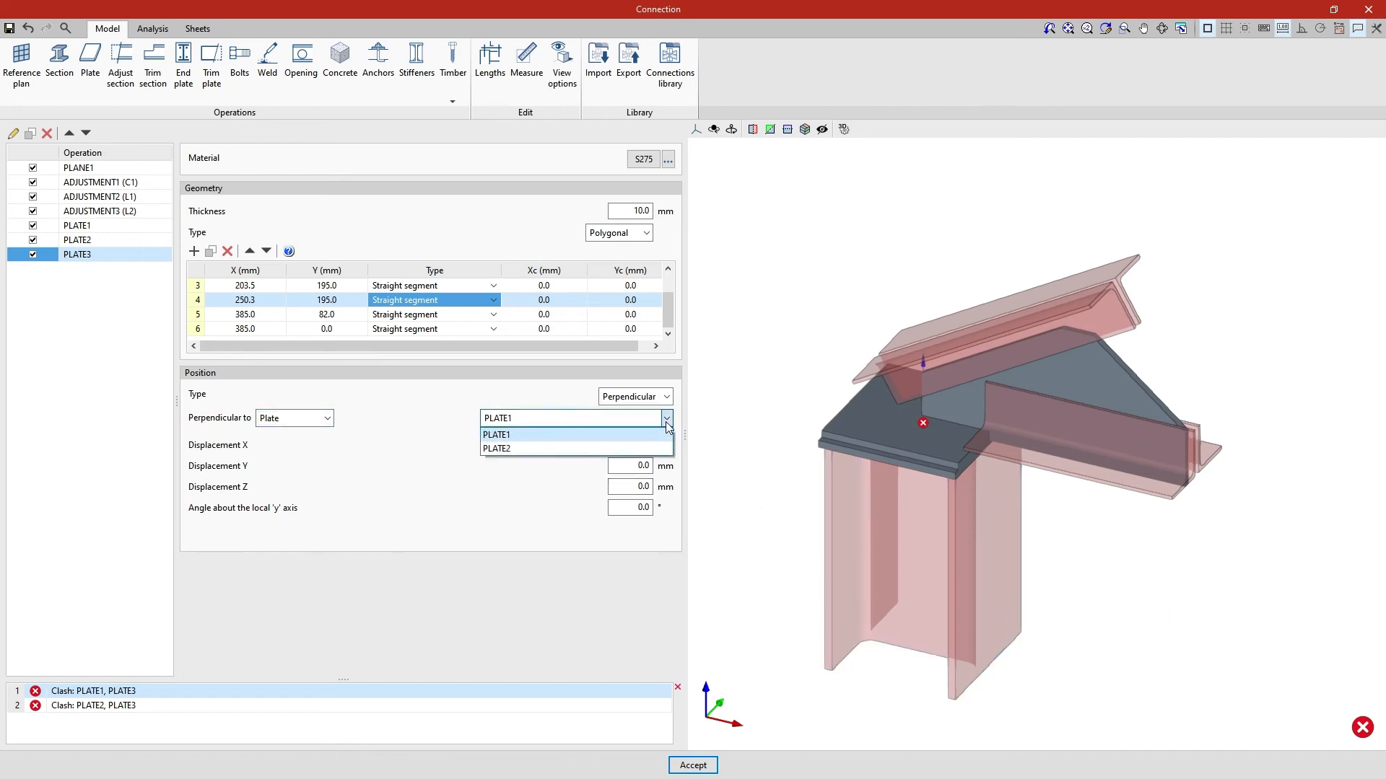
click(664, 449)
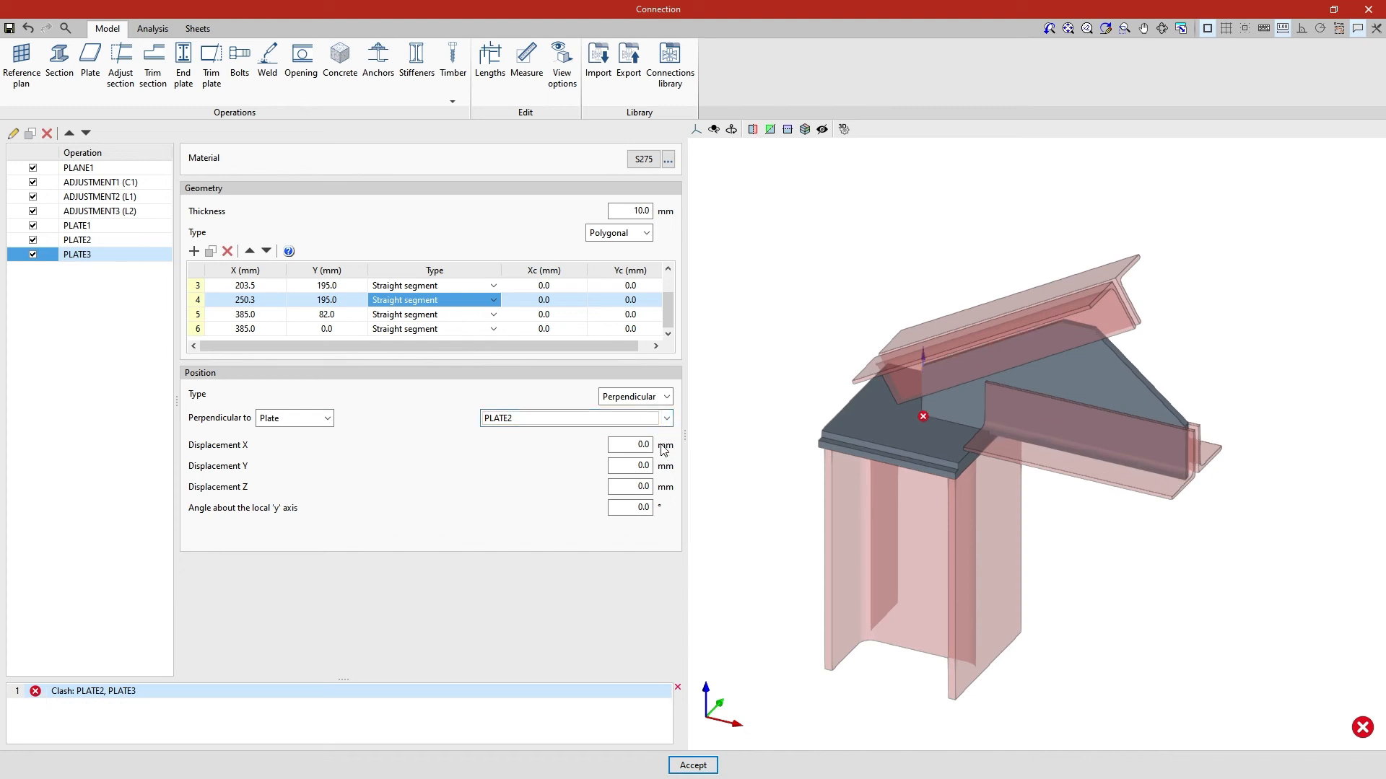
Step: Set the displacement of PLATE3 to -85 mm in X and 5 mm in Z
double_click(649, 445)
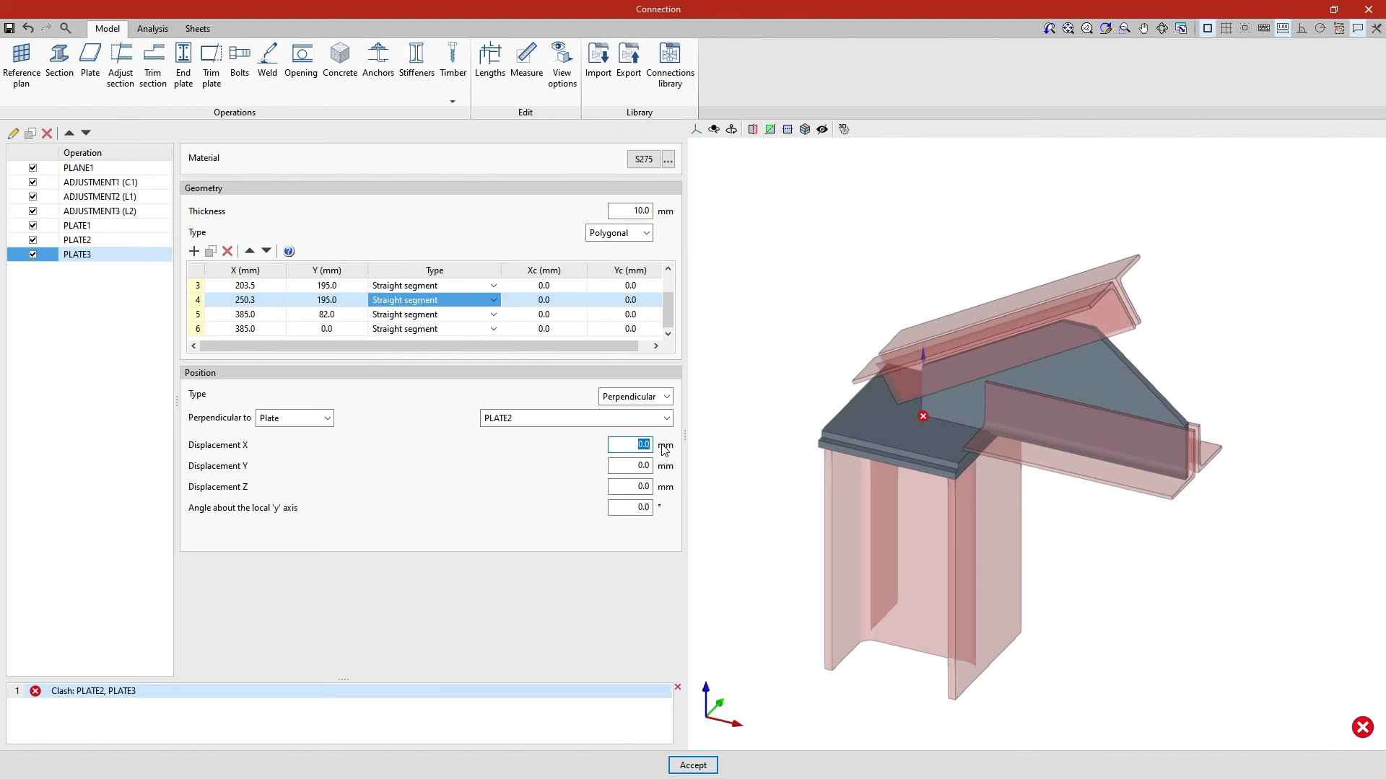
text(-85)
key(Tab)
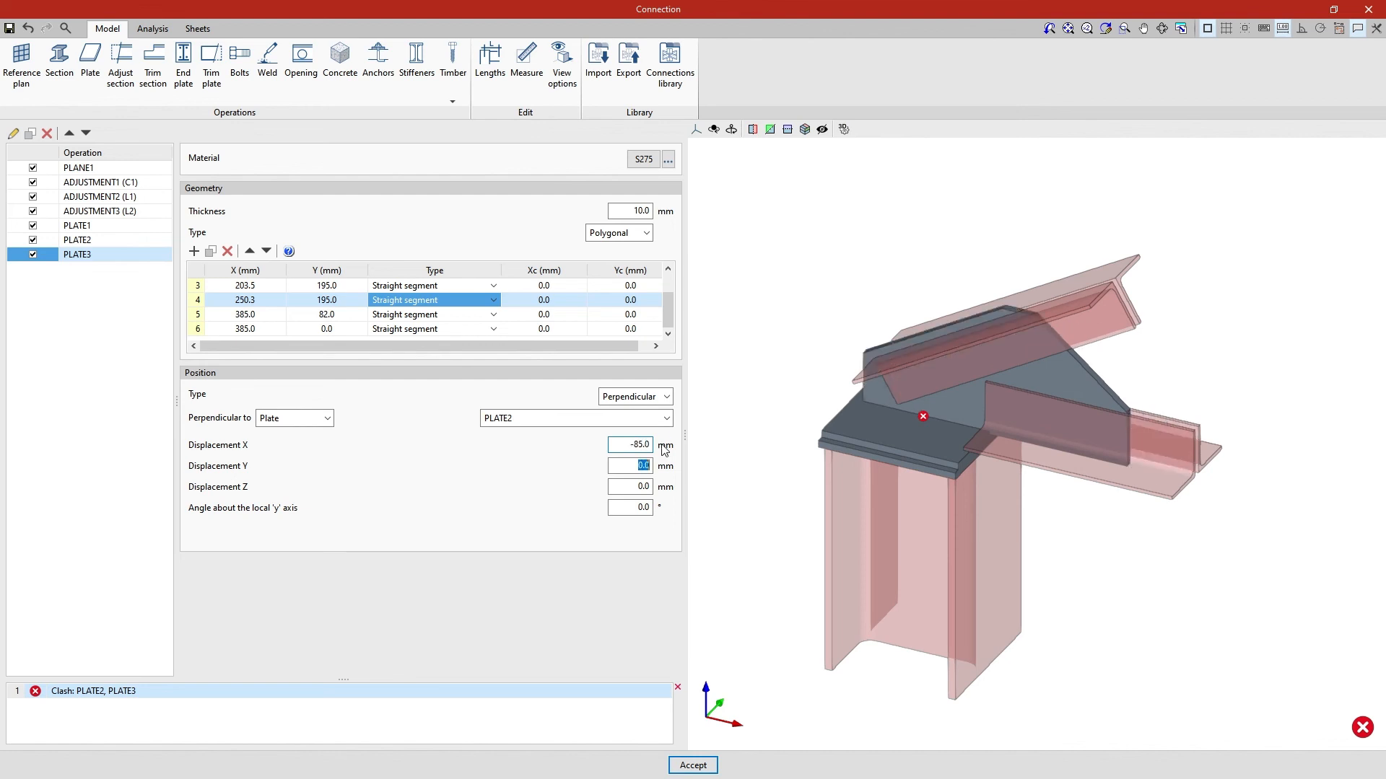
key(Tab)
text(5)
key(Tab)
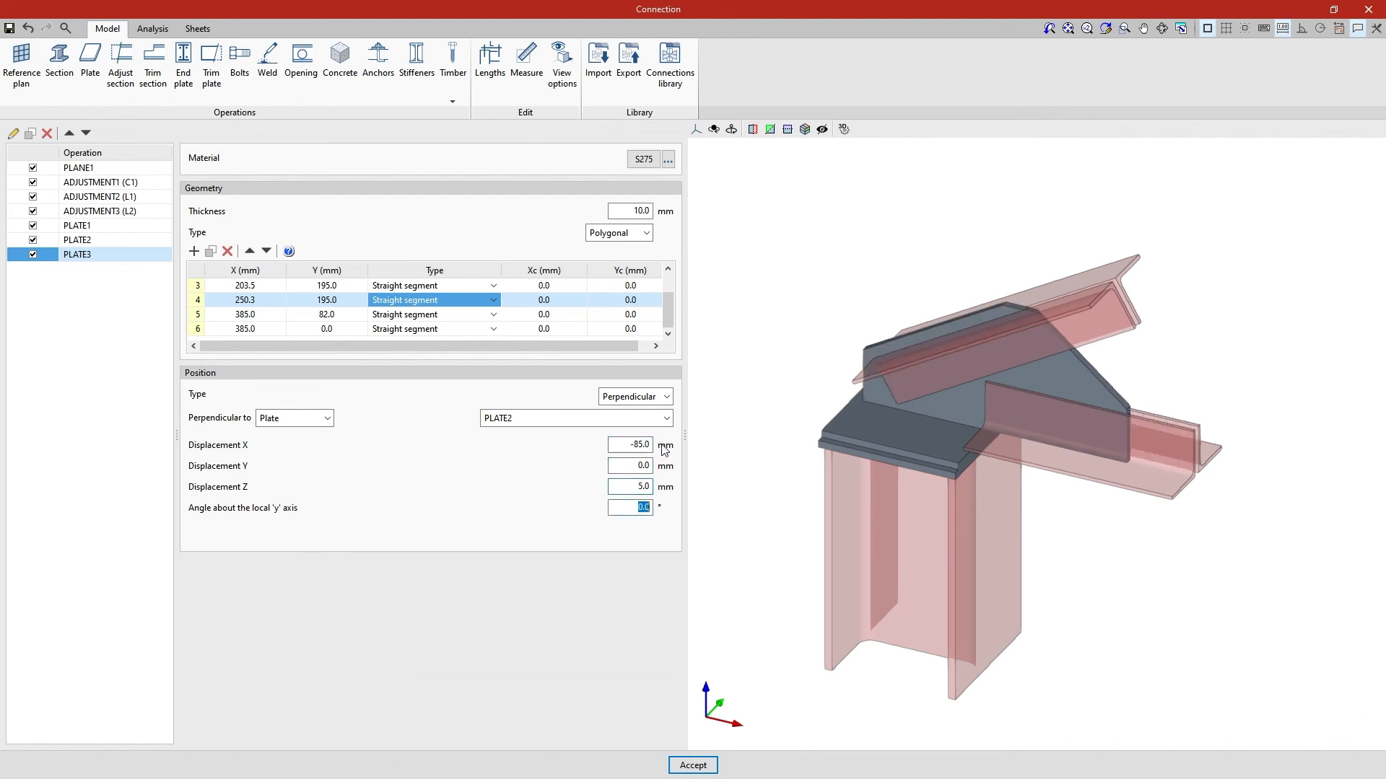
key(Tab)
middle_drag(743, 458, 1082, 438)
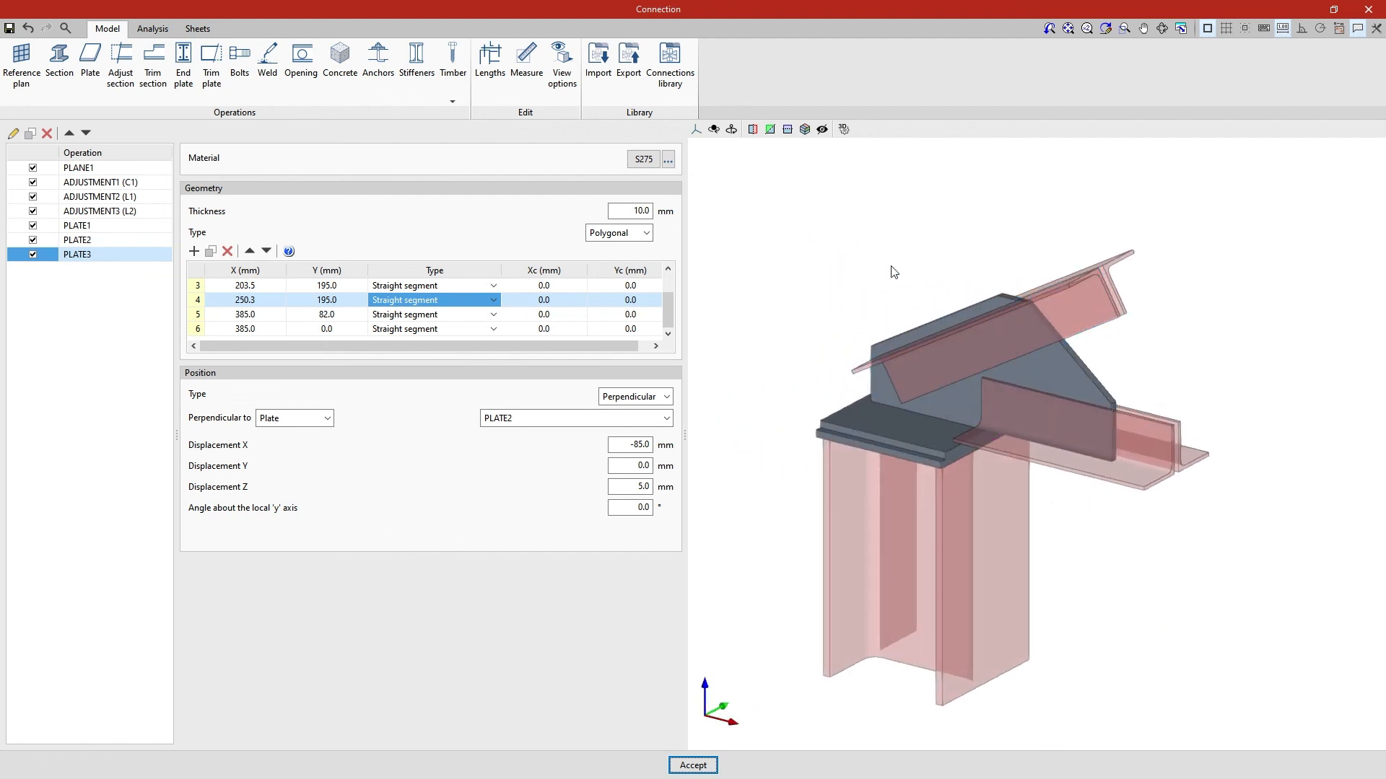
Step: Switch the 3D view of the connection to a preset axonometric orientation
click(696, 130)
click(701, 269)
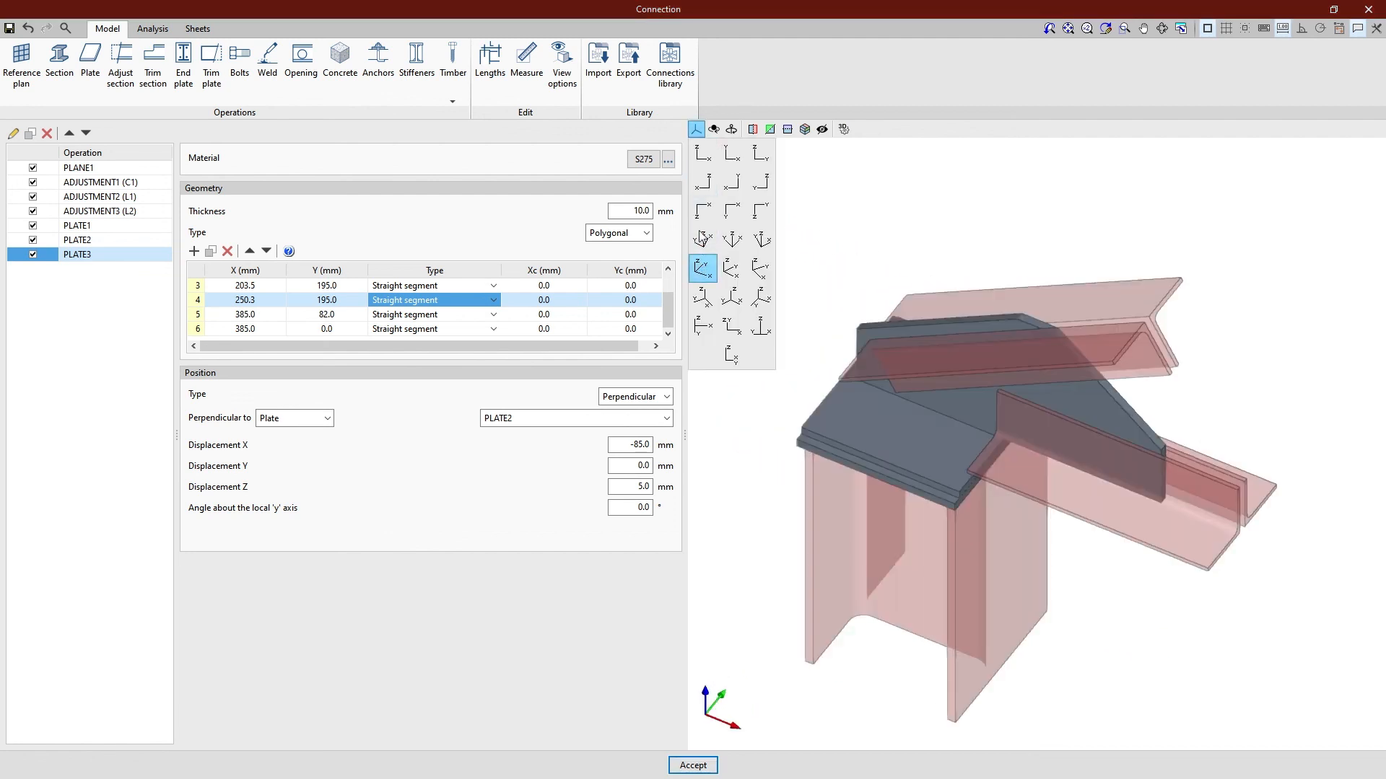
click(697, 130)
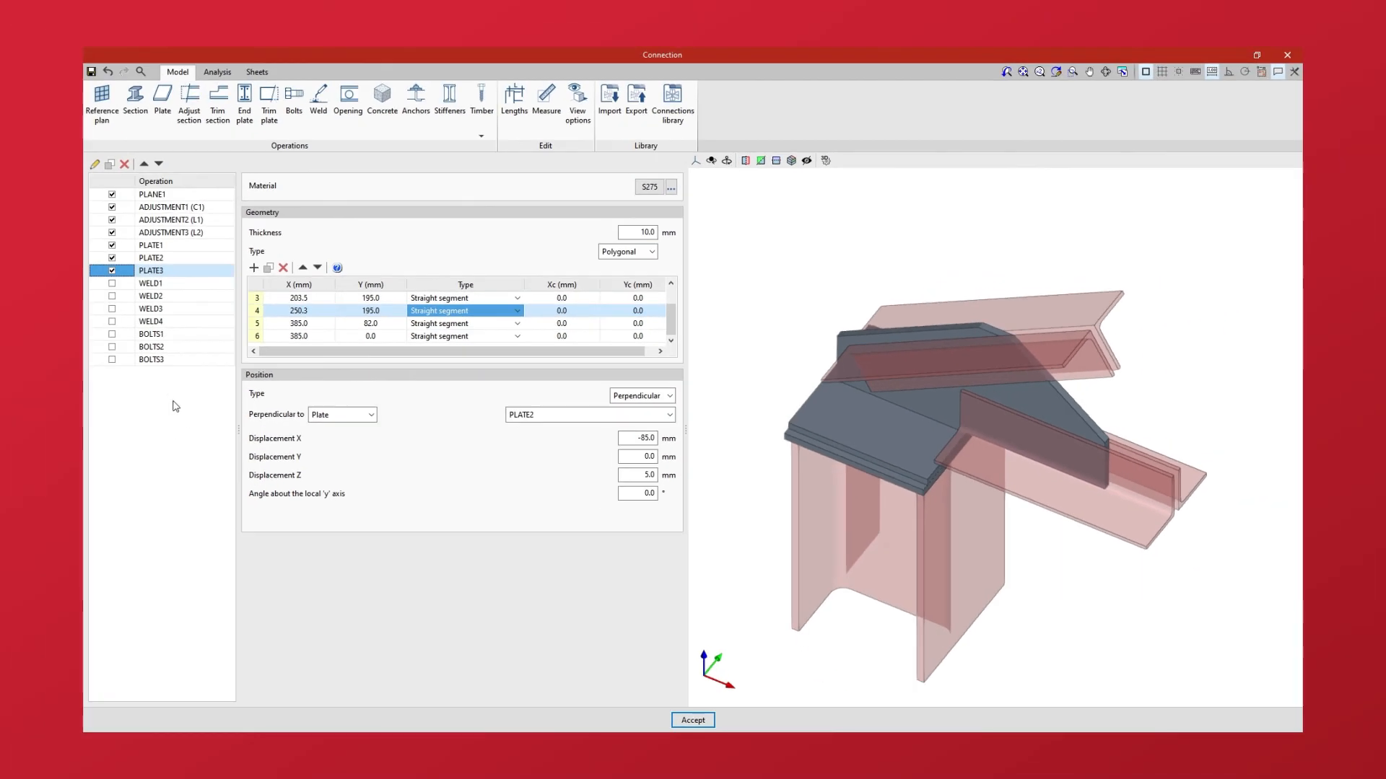
Step: Activate the four weld operations, WELD1 to WELD4, in the operations list
click(111, 284)
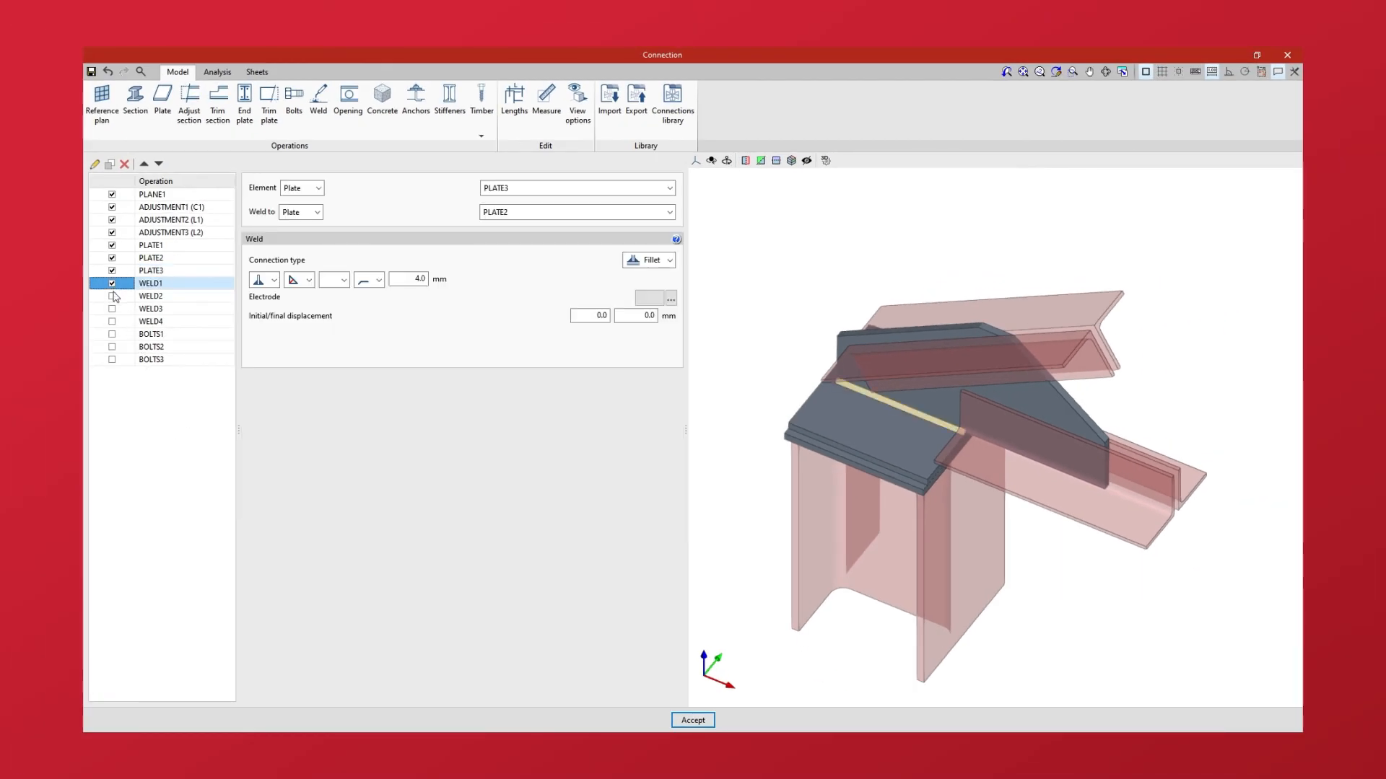
click(111, 296)
click(112, 309)
click(112, 321)
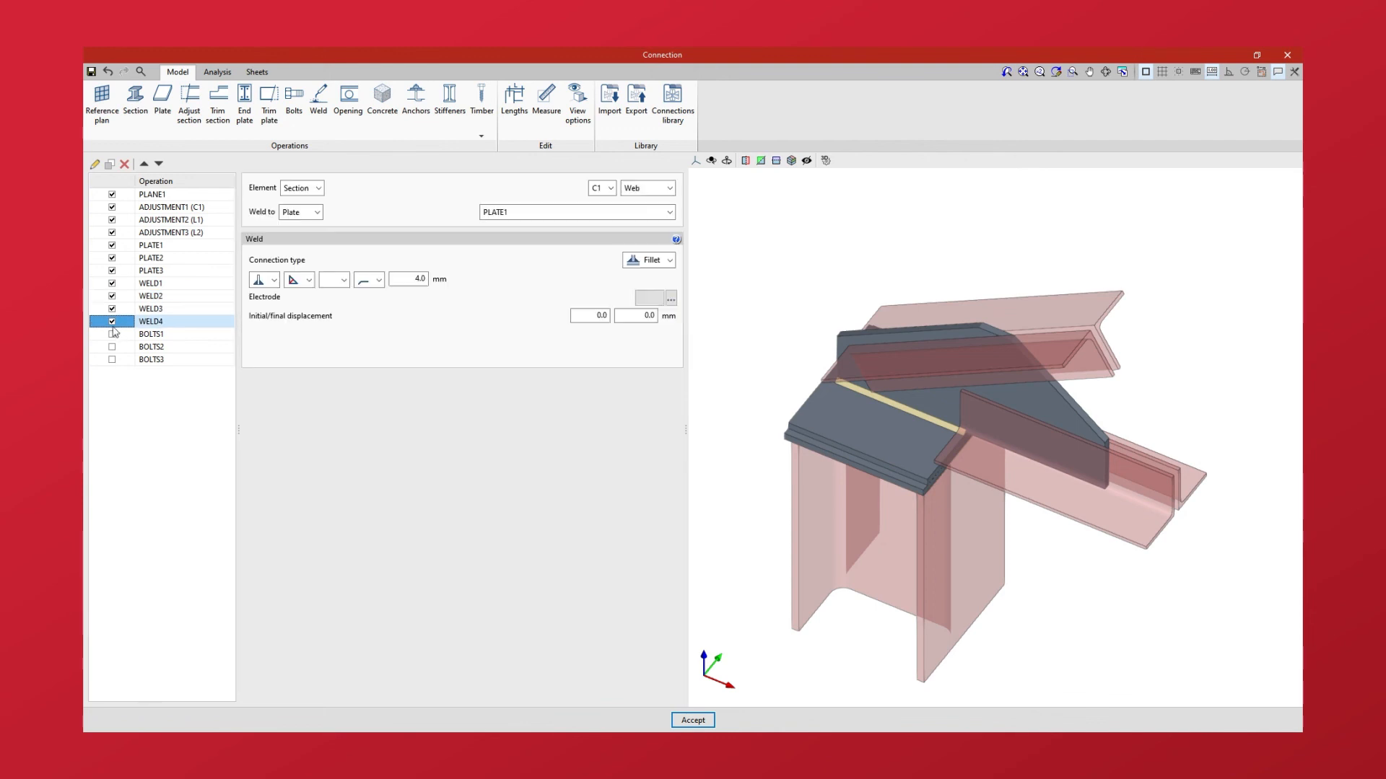
Step: Activate the three bolt operations, BOLTS1 to BOLTS3, and inspect the assembled connection from the side
click(112, 334)
click(112, 346)
click(112, 359)
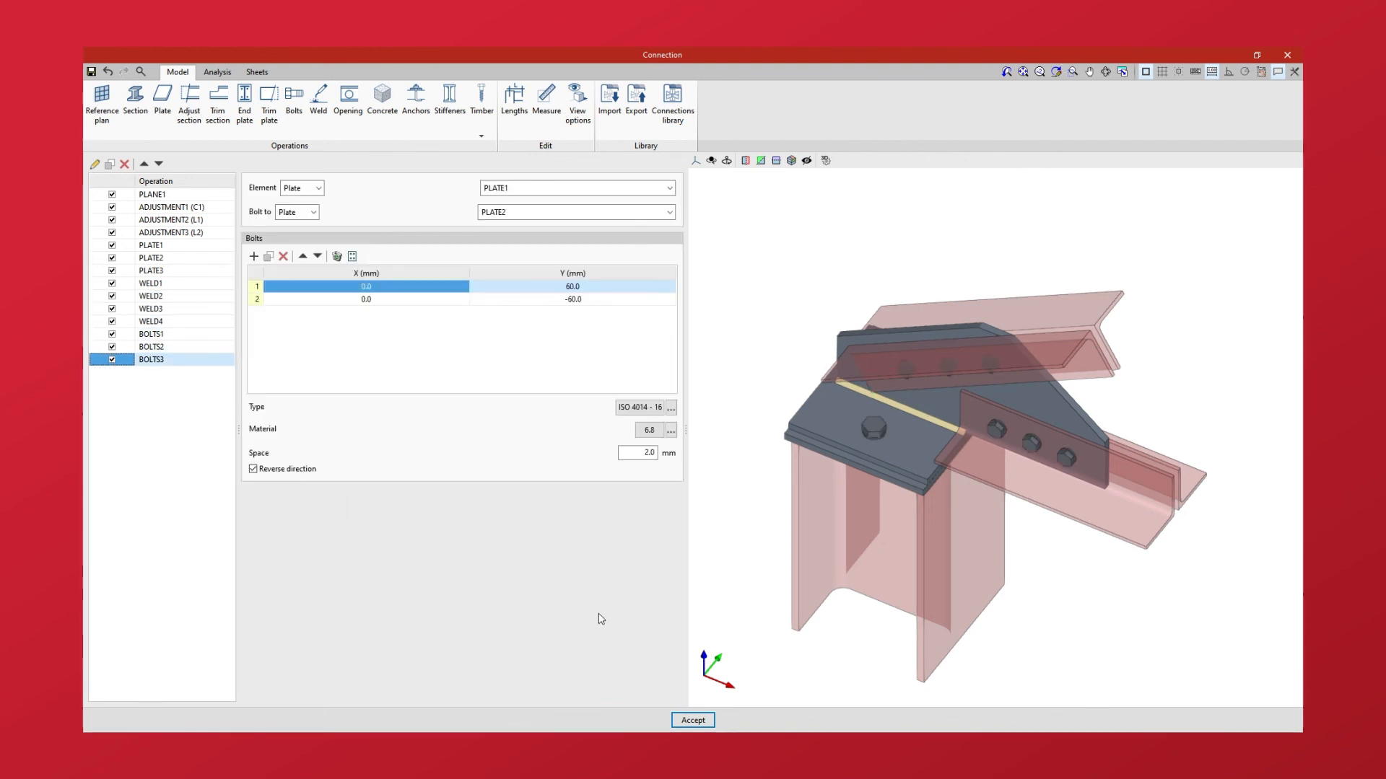
middle_drag(719, 649, 1288, 599)
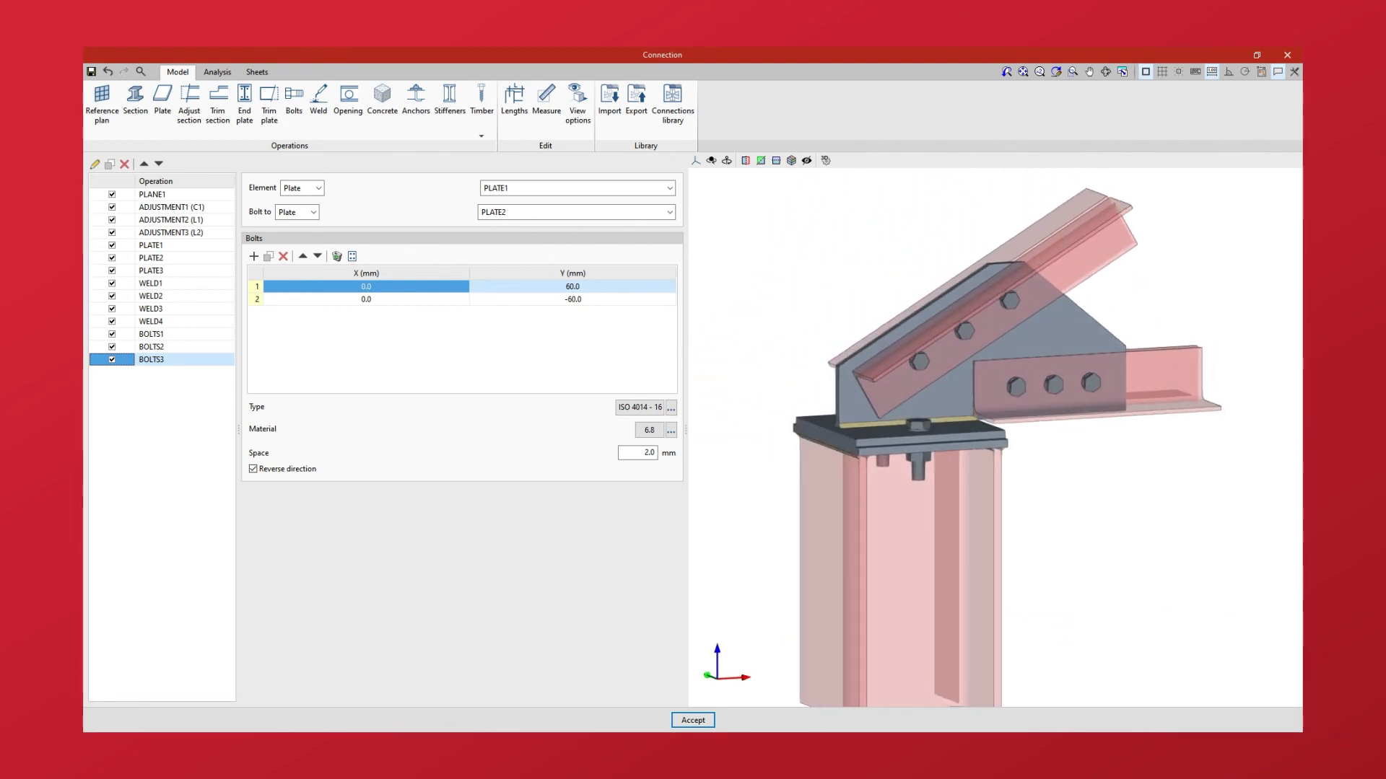